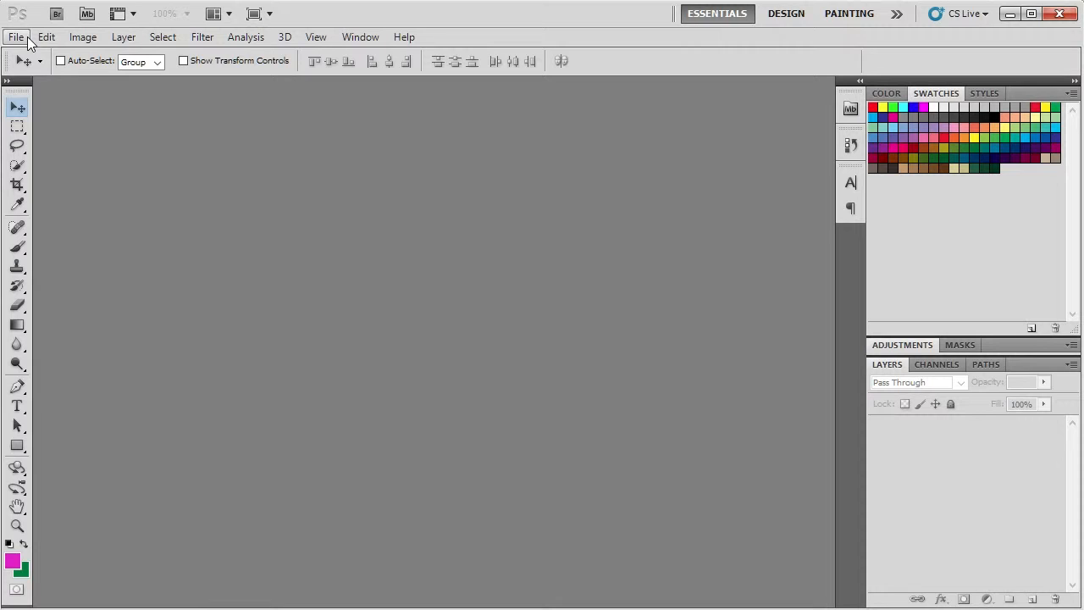
Open the design file "smart shop_apparel_000700_3 COLORS.psd".
click(26, 39)
click(33, 74)
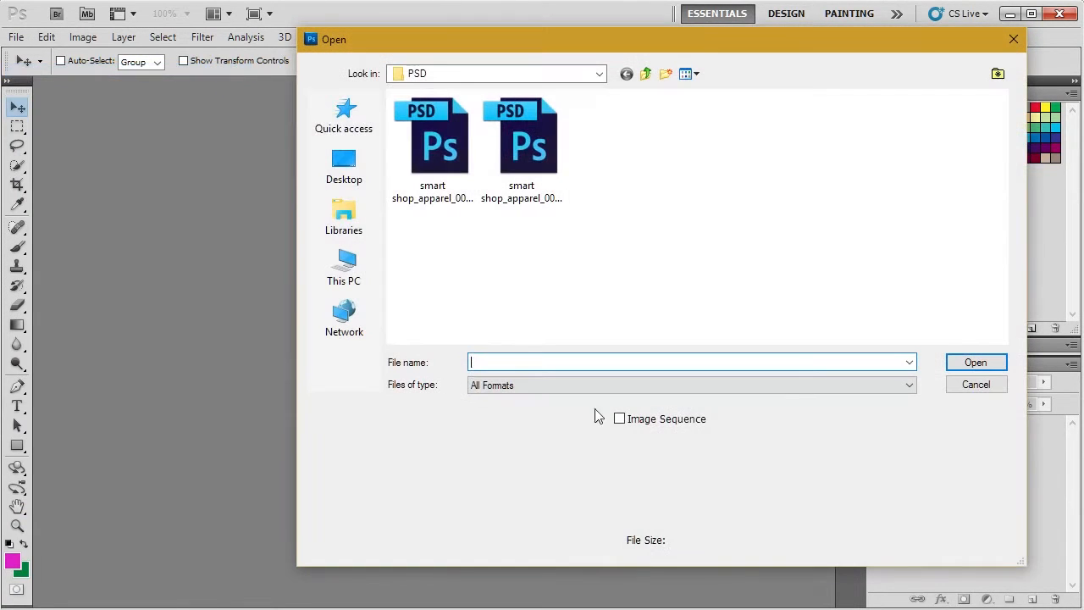
double_click(438, 172)
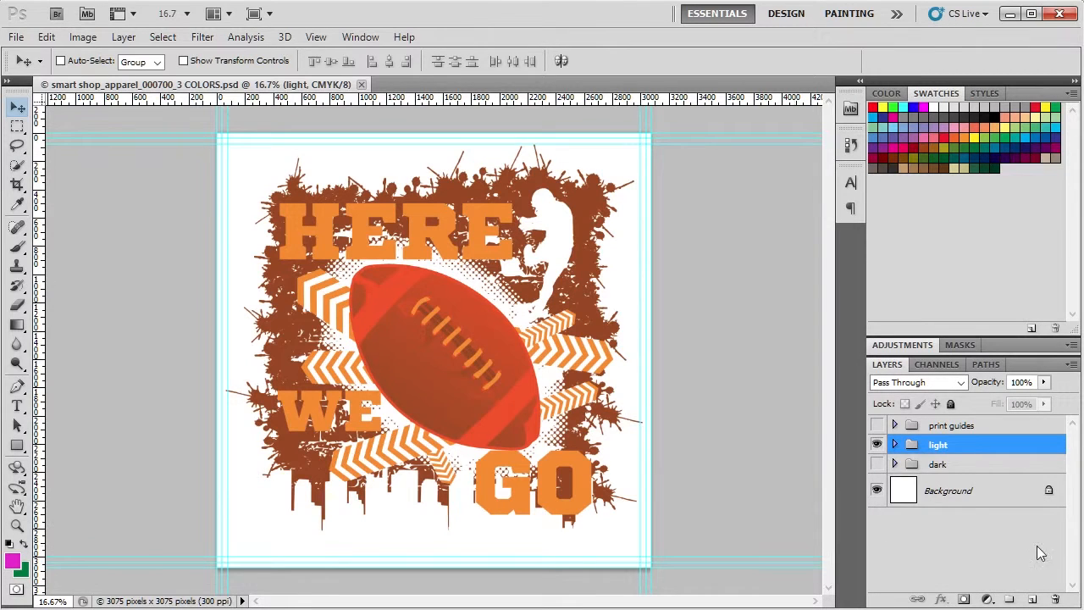
Preview the print guides, light and dark groups by toggling their visibility, leaving only the light group shown above the Background layer.
click(877, 425)
click(877, 425)
click(877, 444)
click(877, 464)
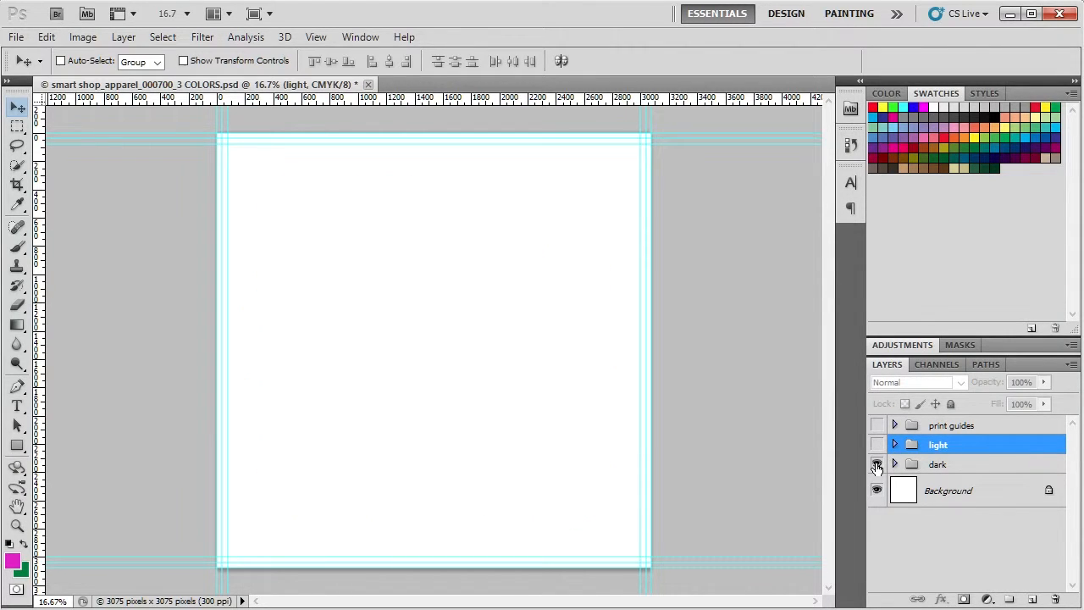
click(876, 464)
click(877, 444)
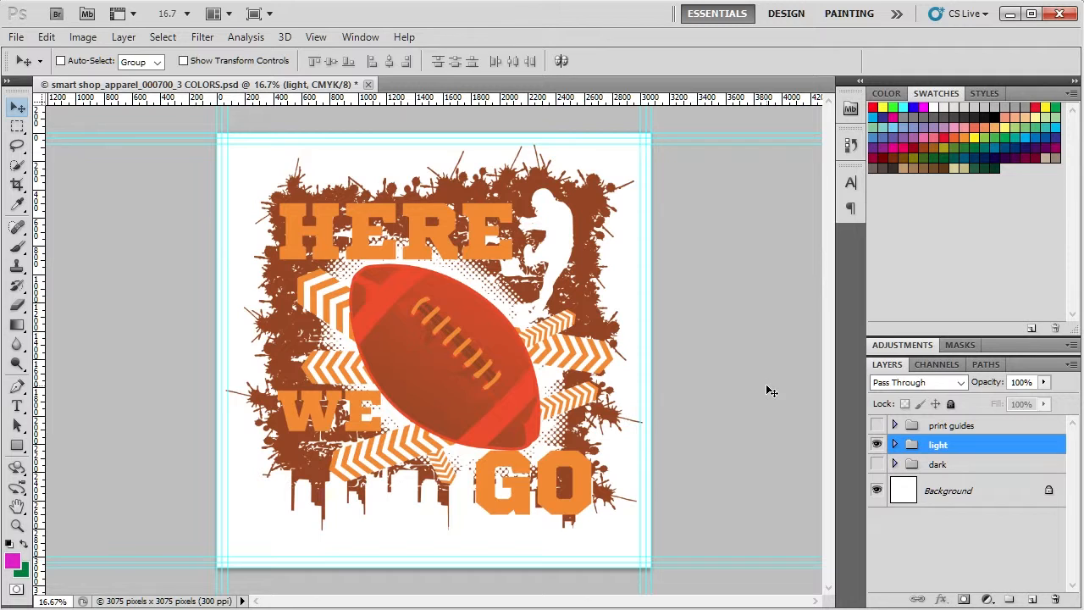
Expand the light group and its background subgroup to reach the splatter fill layer.
click(894, 445)
scroll(908, 487, down, 1)
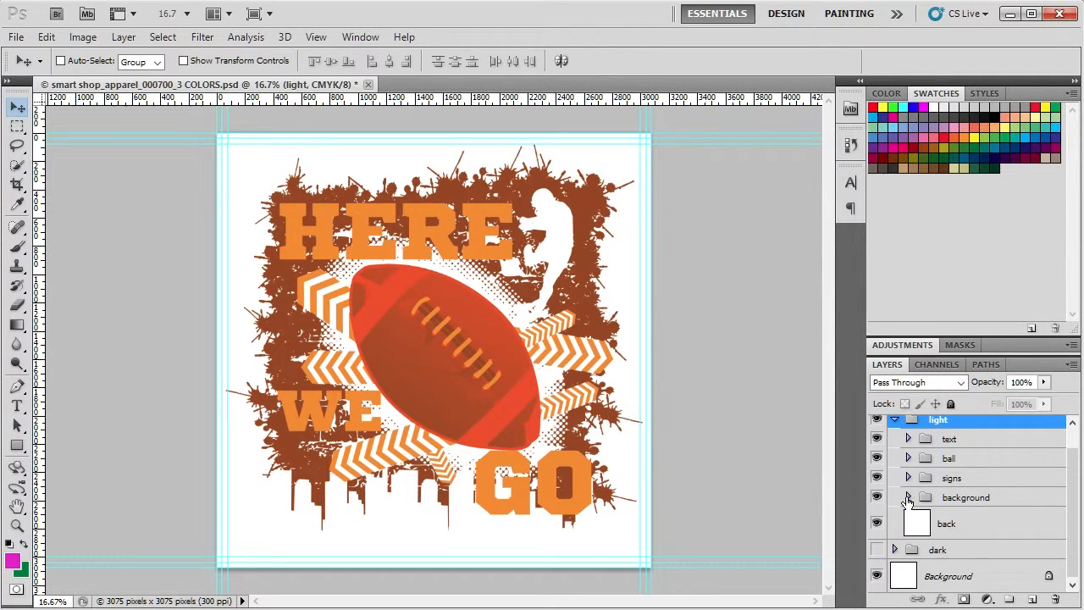
click(907, 498)
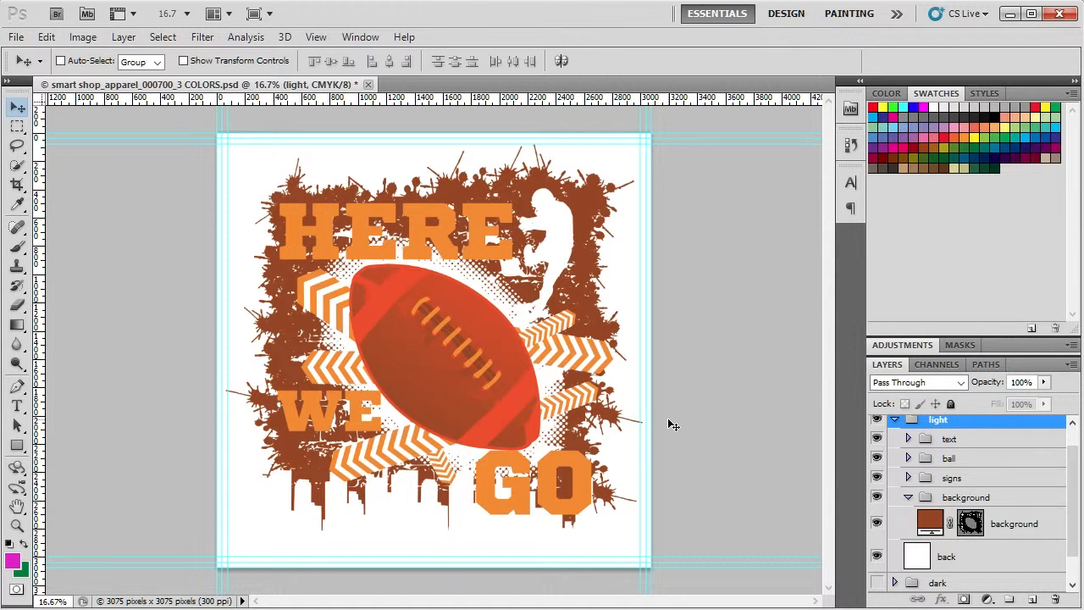
Set the foreground colour to red with CMYK values 0, 100, 100, 0 and return to the Move tool.
click(12, 560)
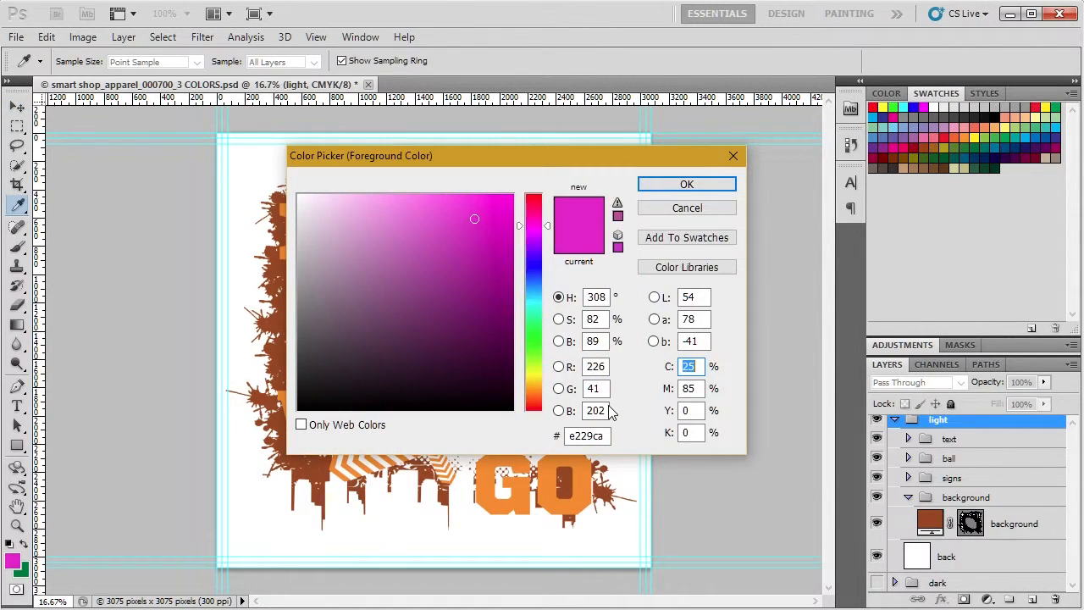
text(0)
key(Tab)
text(100)
key(Tab)
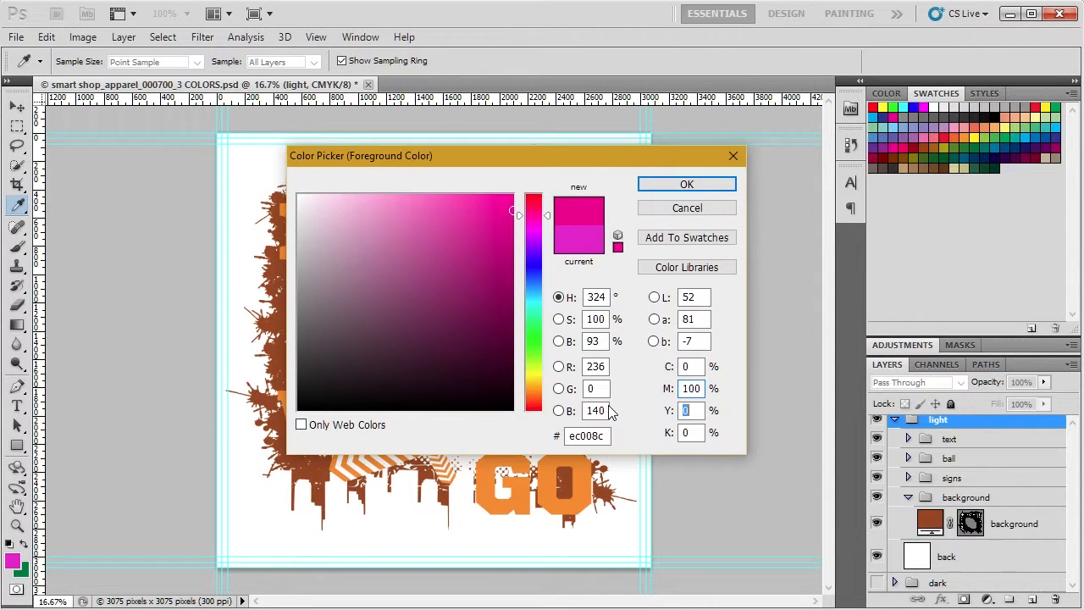
text(100)
key(Tab)
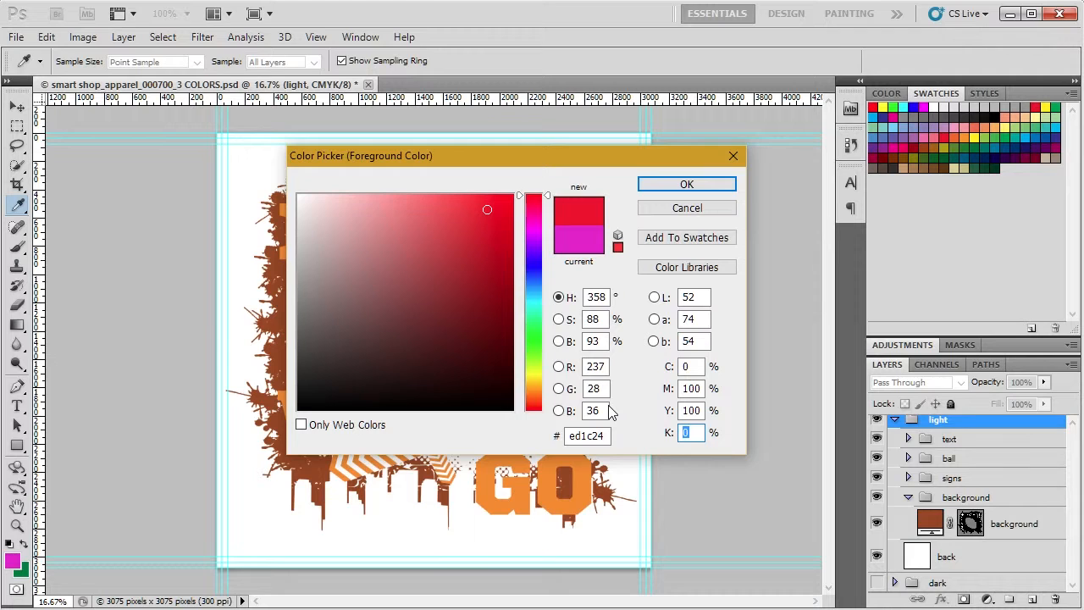
key(Return)
key(v)
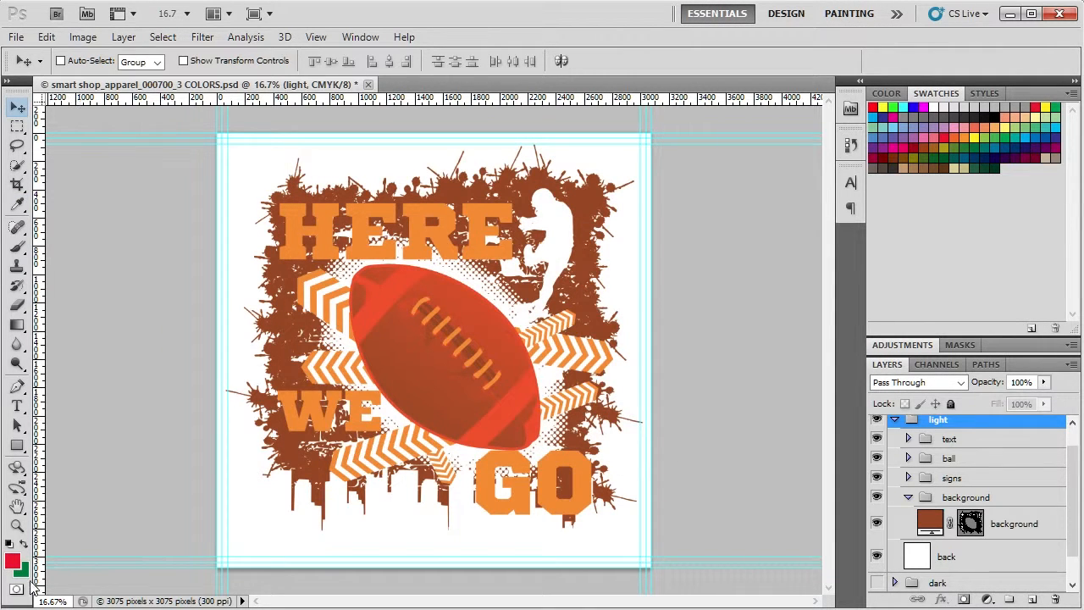
Set the background colour to a dark maroon with 0% cyan, 100% magenta, 100% yellow and a high black percentage.
click(21, 569)
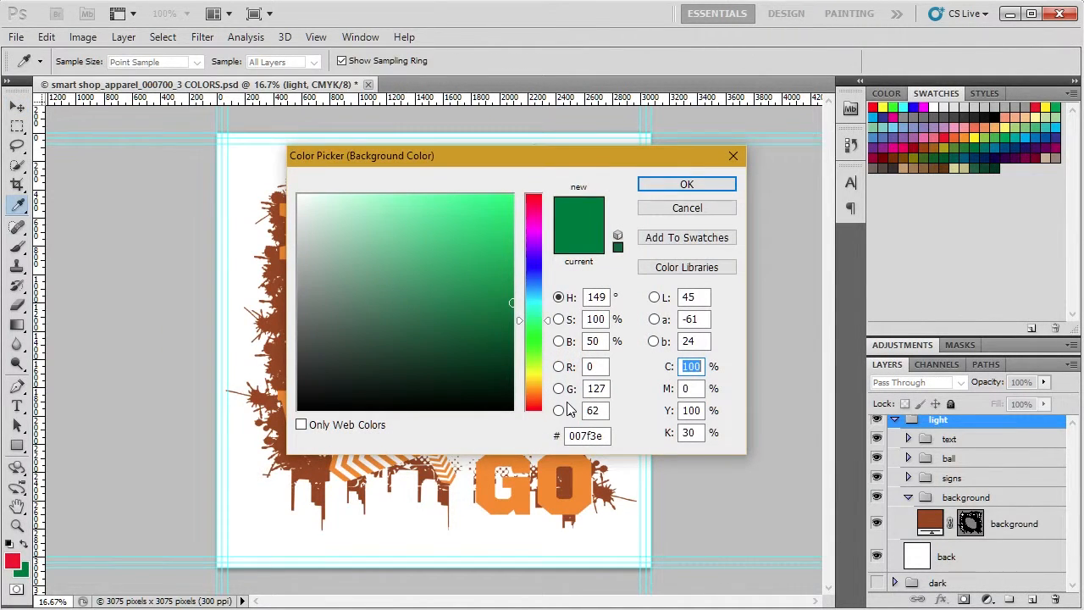
text(0)
key(Tab)
text(100)
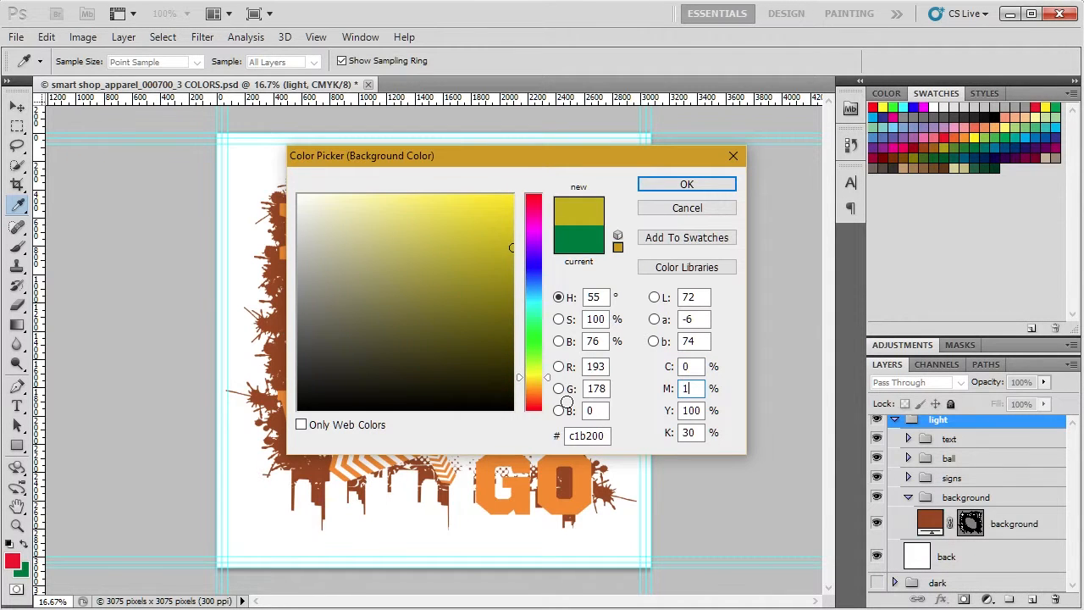
key(Tab)
key(Tab)
text(60)
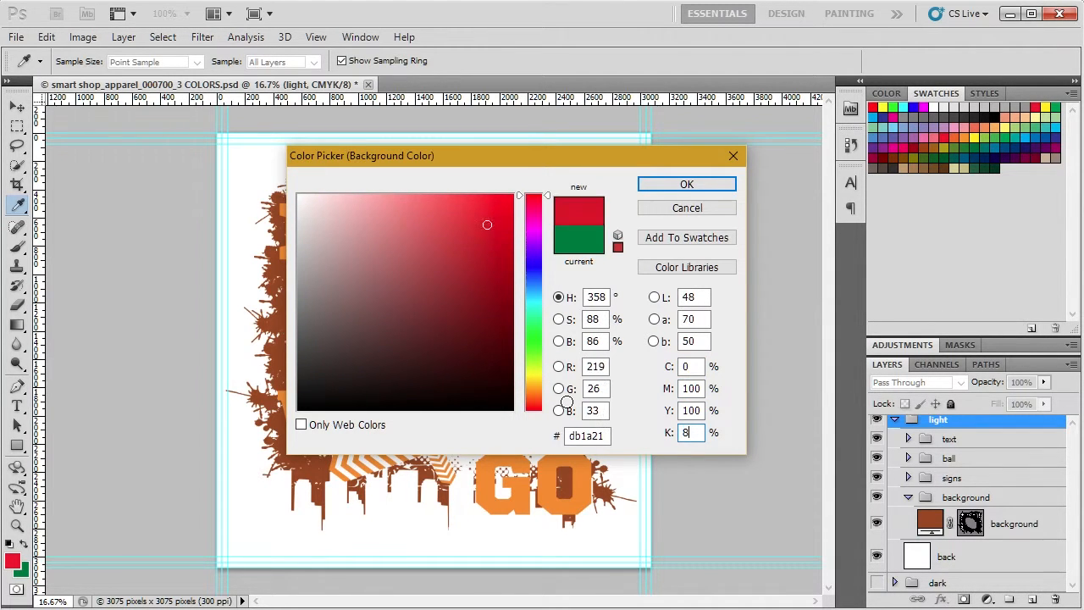
key(Return)
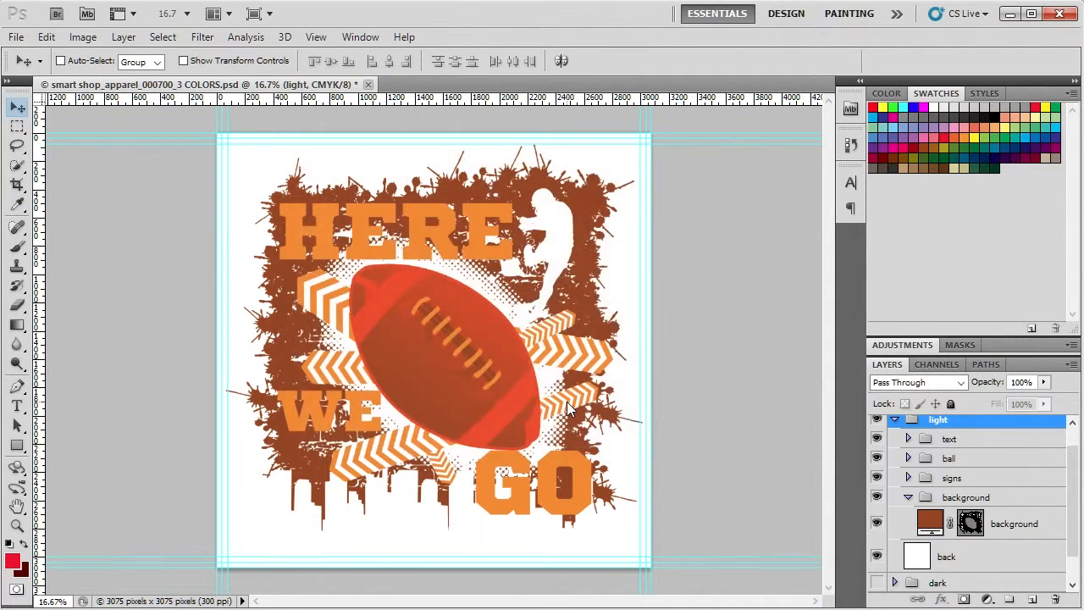
Select the splatter background fill layer and try other shades in its solid colour picker, discarding the changes.
click(936, 523)
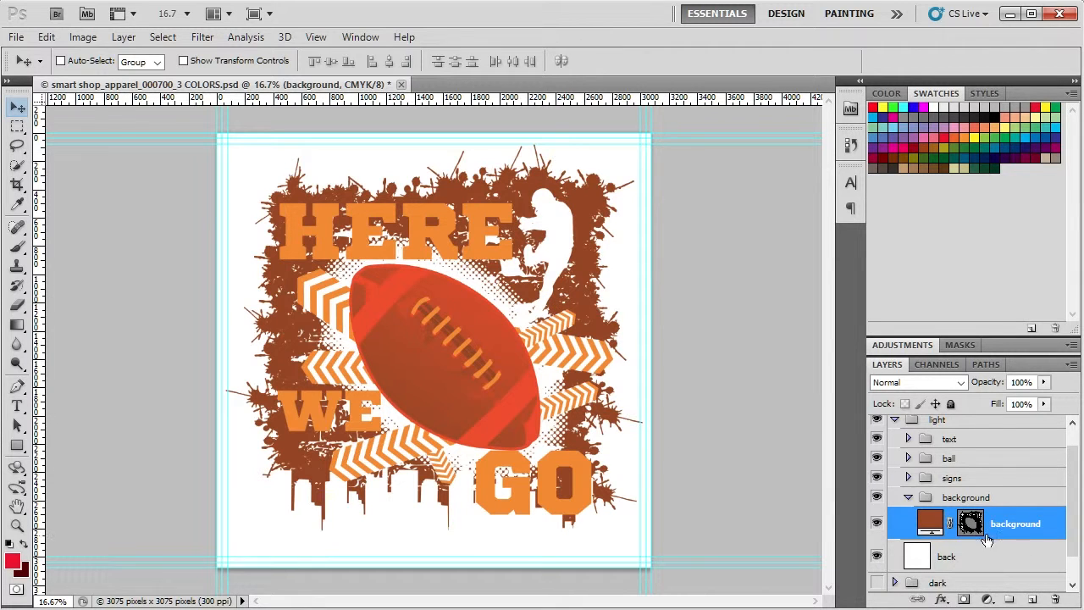
double_click(929, 525)
drag(582, 163, 916, 188)
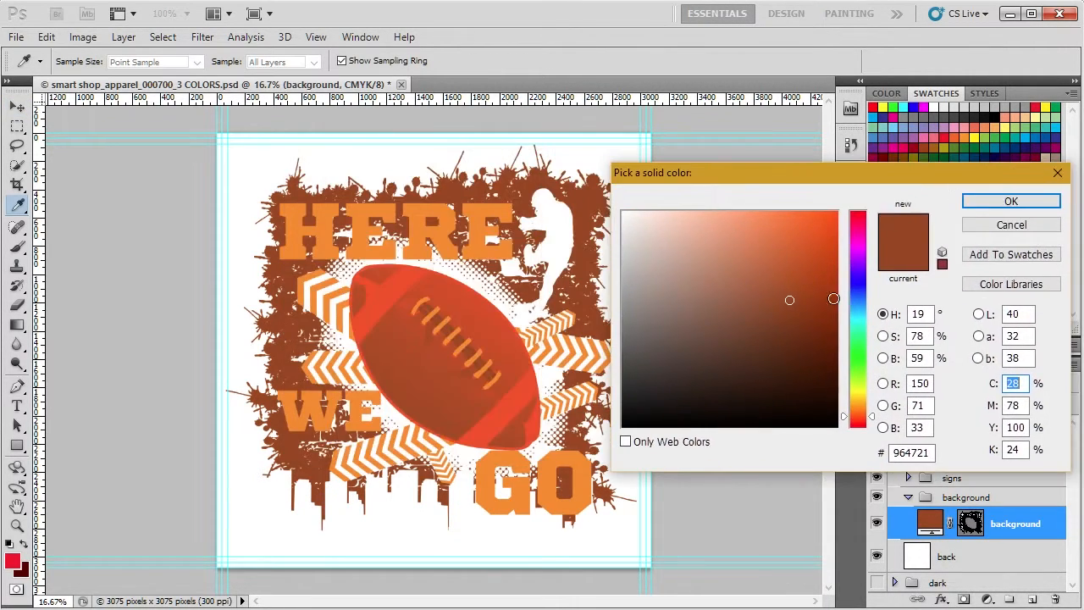
click(680, 276)
click(743, 387)
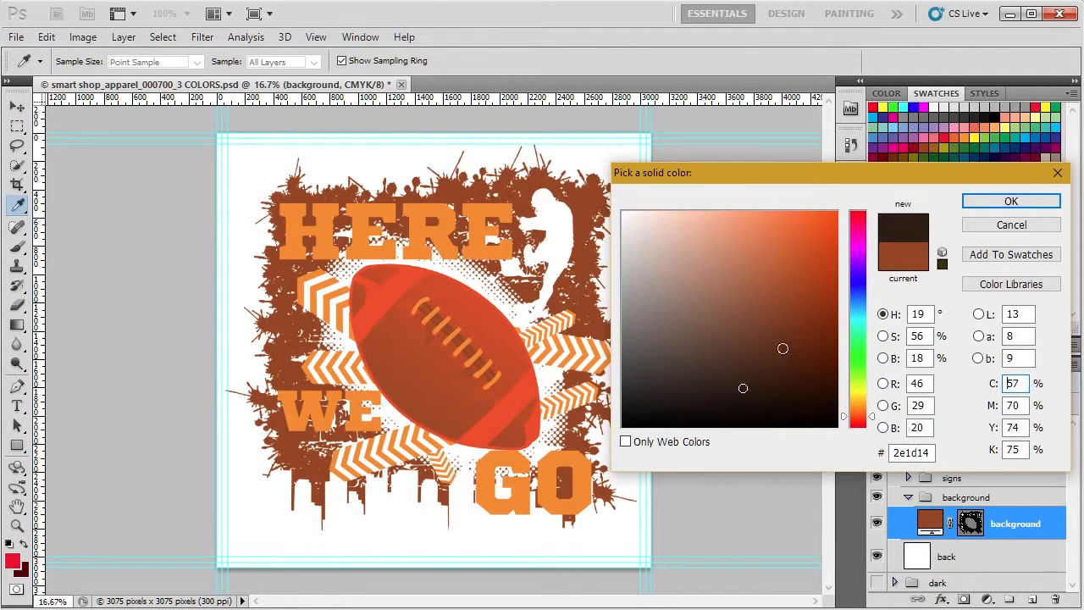
click(814, 301)
click(983, 224)
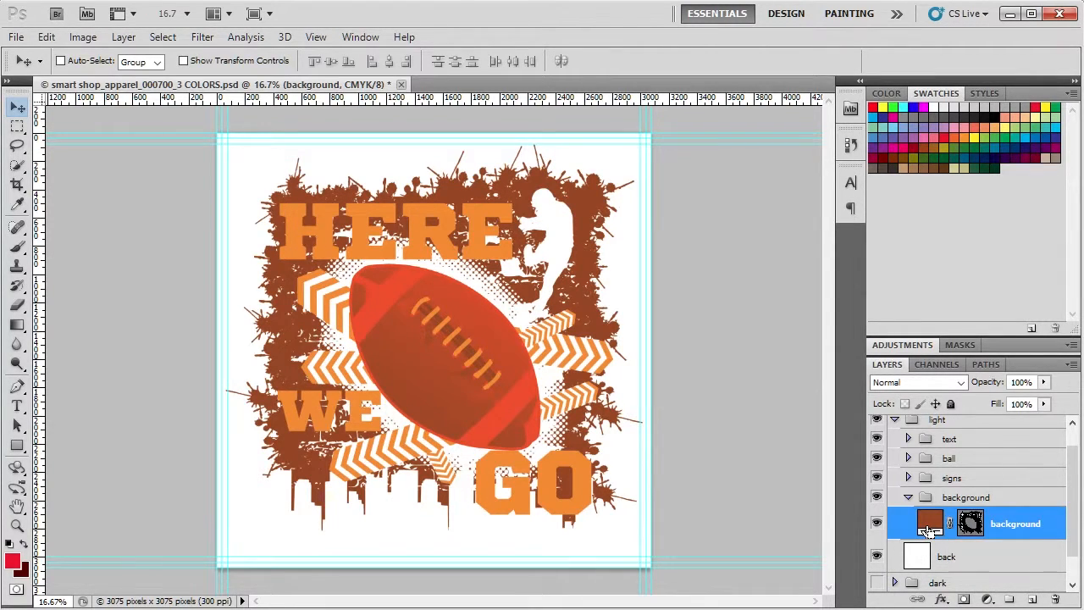
Fill the splatter background layer with the dark maroon background colour and try to apply Hue/Saturation to it.
key(ctrl+BackSpace)
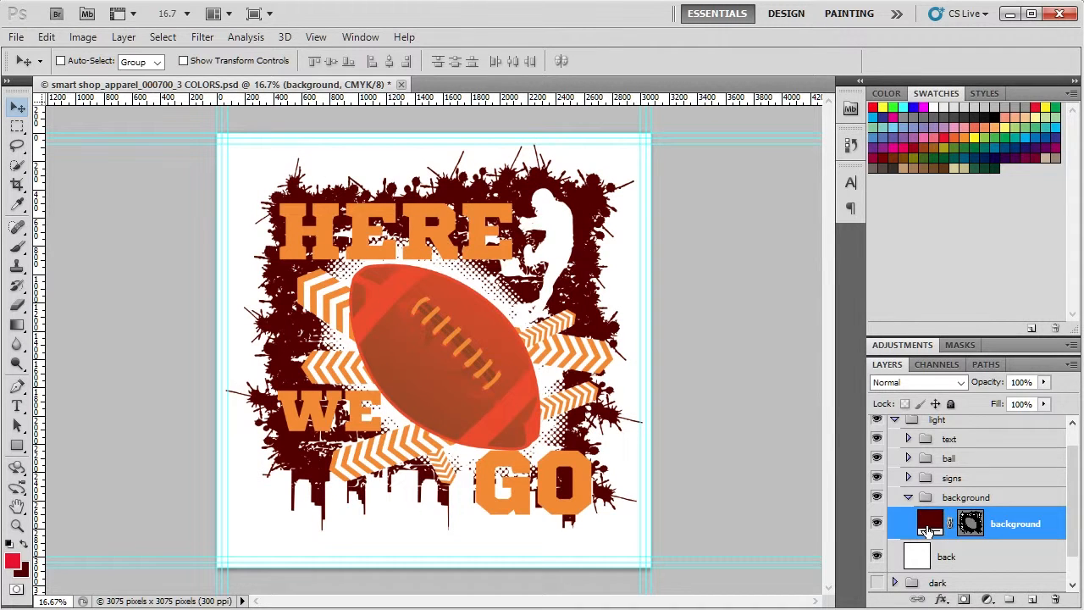
key(ctrl+u)
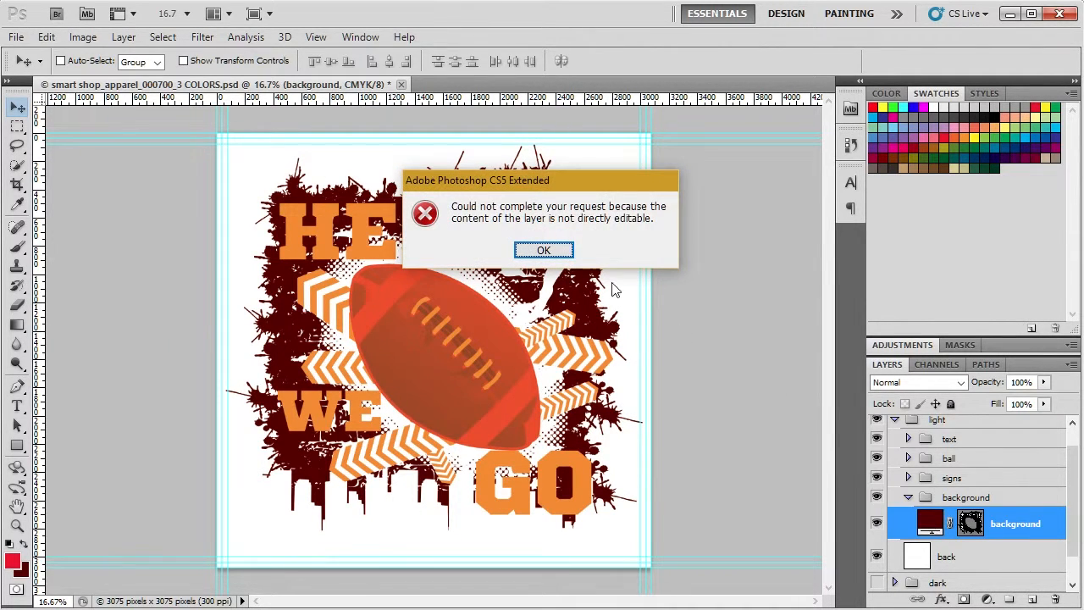
click(558, 250)
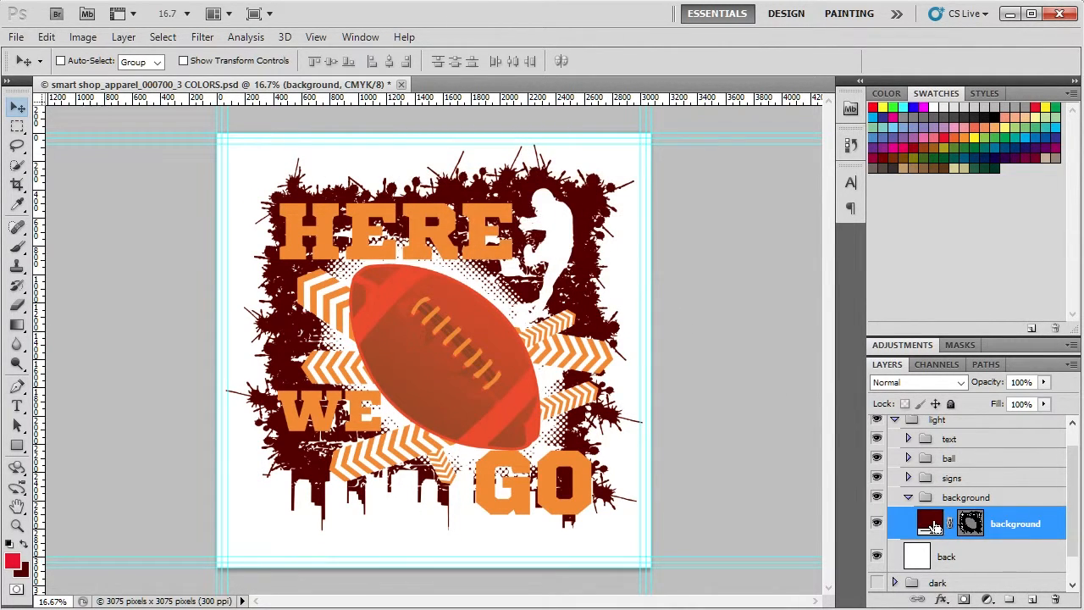
Try the red foreground colour as the splatter background layer's fill and undo the last red fill.
key(alt+BackSpace)
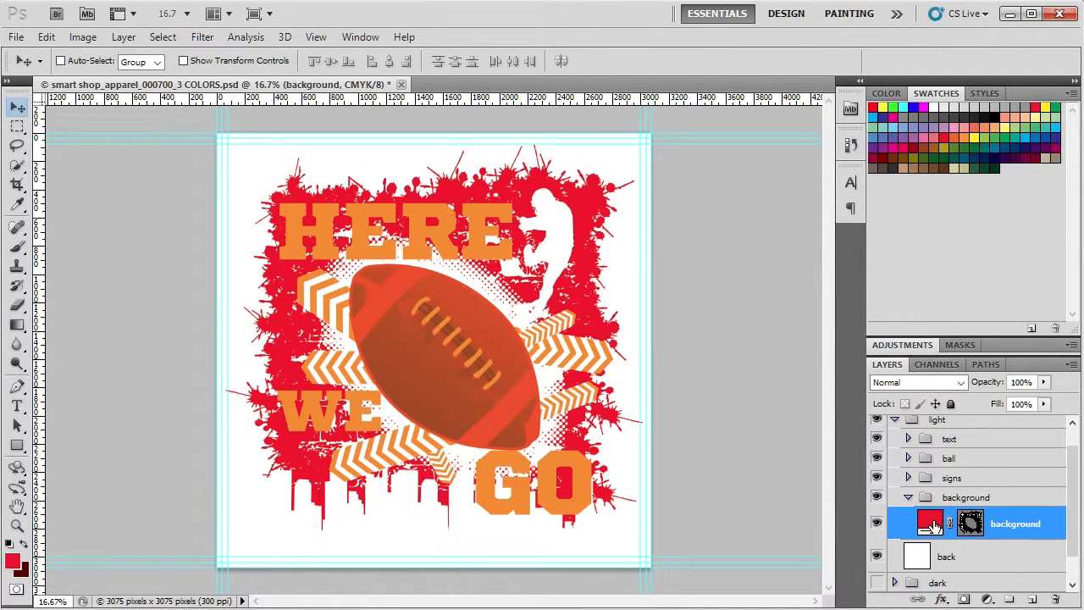
double_click(933, 527)
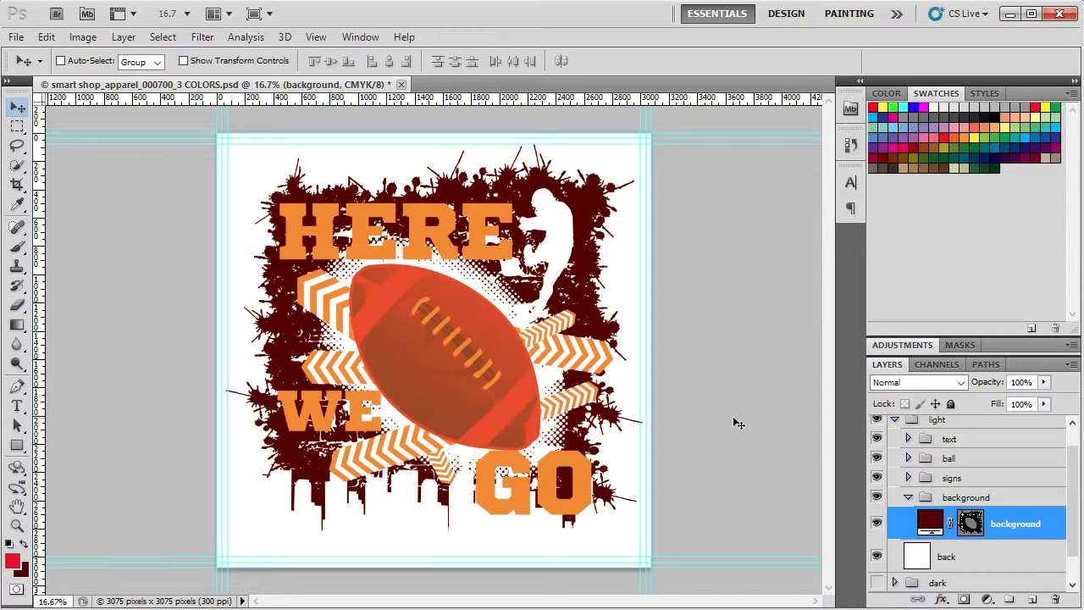
key(alt+BackSpace)
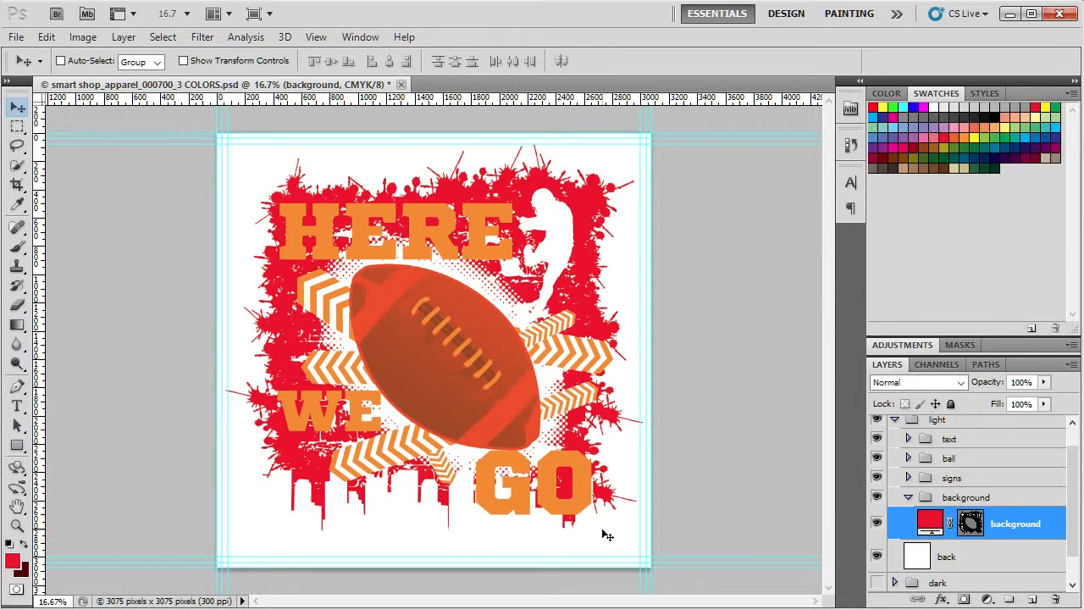
key(ctrl+z)
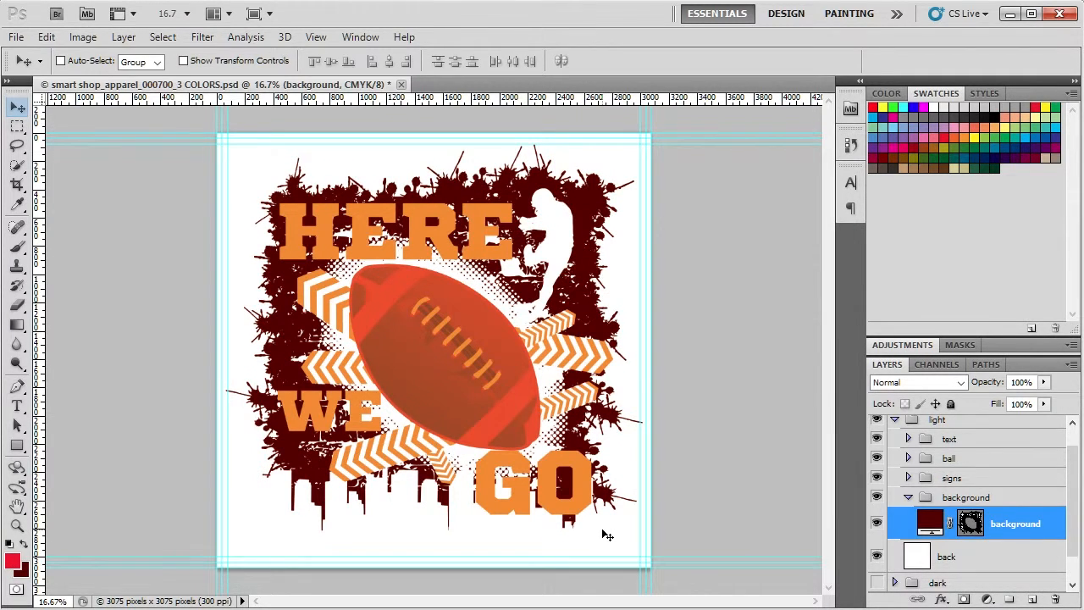
Swap the foreground and background colours, refill the splatter layer with red and again with dark maroon, and swap the colours back.
click(24, 543)
key(ctrl+BackSpace)
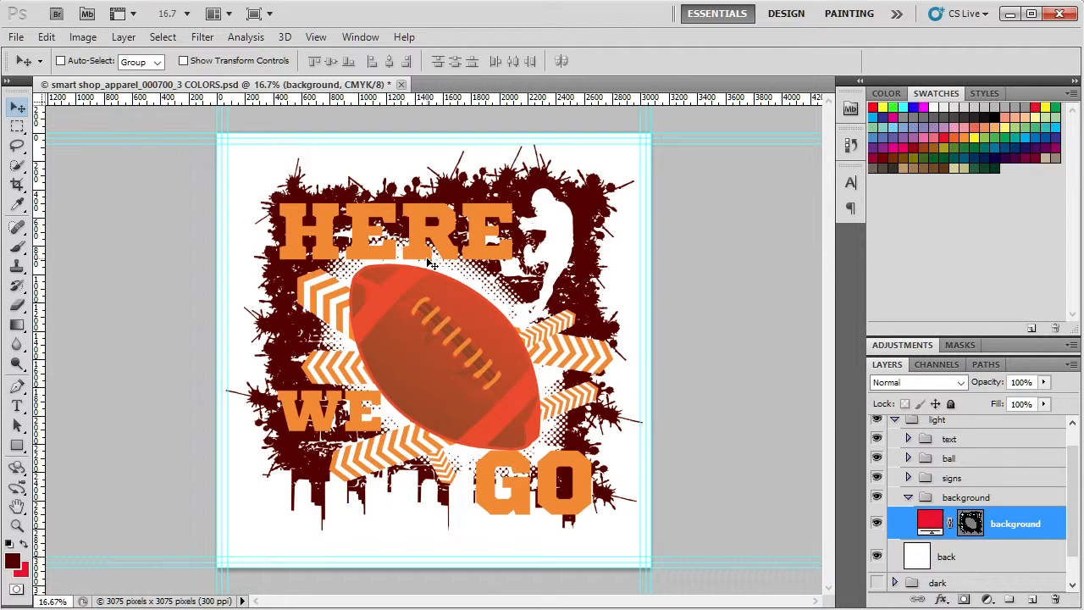
key(alt+BackSpace)
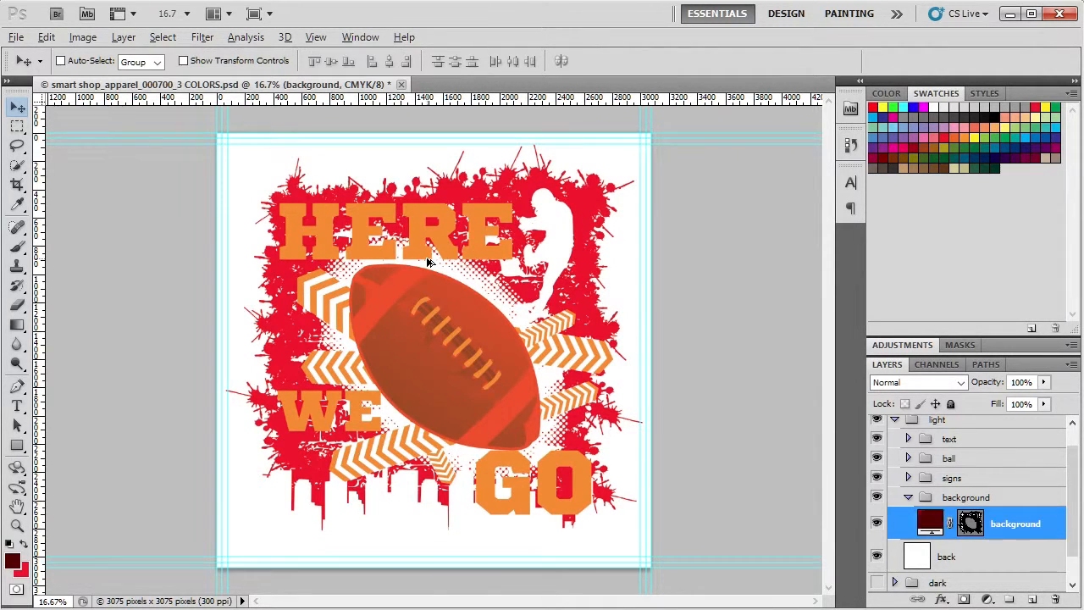
click(23, 546)
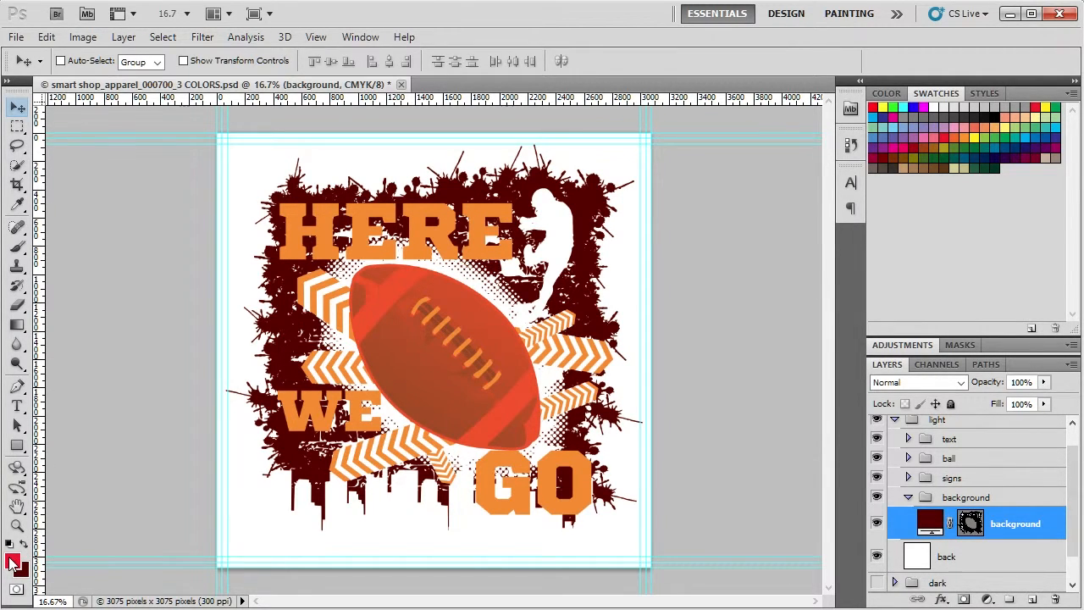
Collapse the background subgroup and expand the signs subgroup to show its arrow fill layers.
click(908, 498)
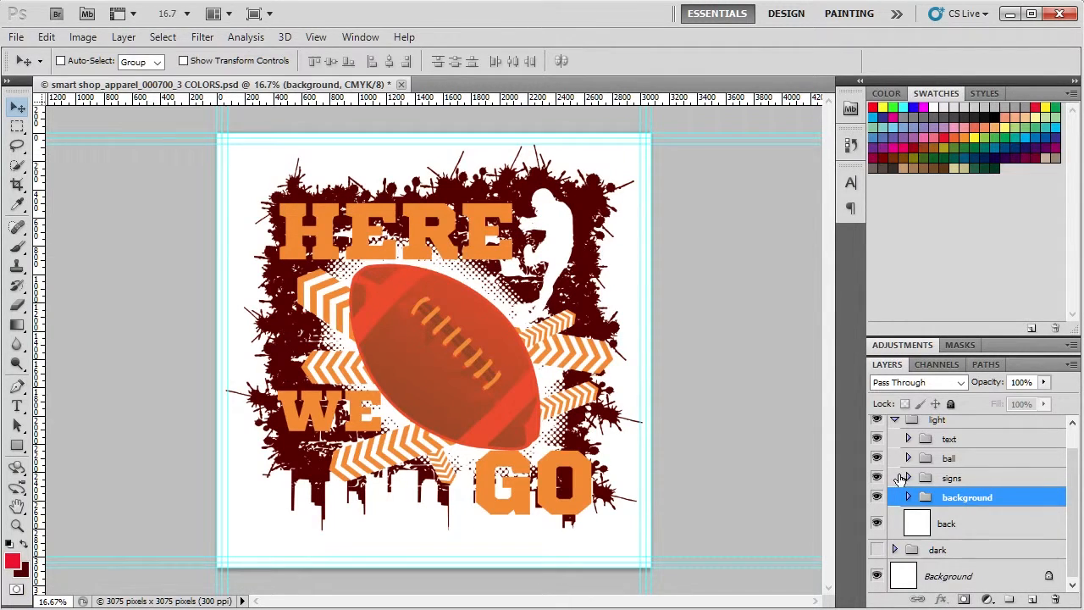
click(905, 478)
click(908, 478)
scroll(910, 518, down, 2)
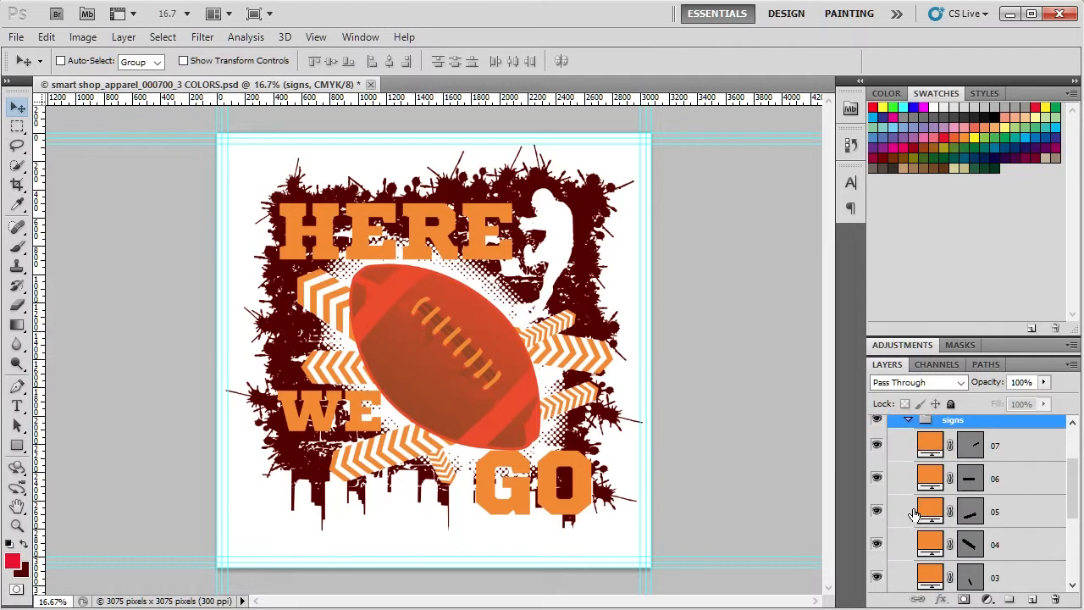
Fill the arrow layers 07, 06, 05 and 04 in the signs group with the red foreground colour.
click(940, 448)
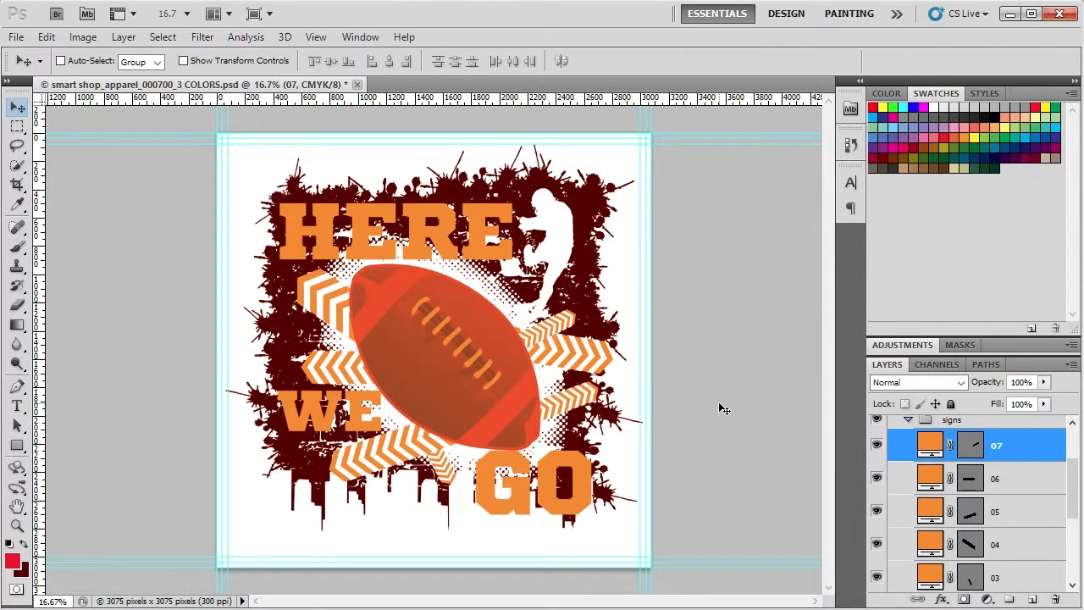
key(alt+BackSpace)
click(929, 481)
key(alt+BackSpace)
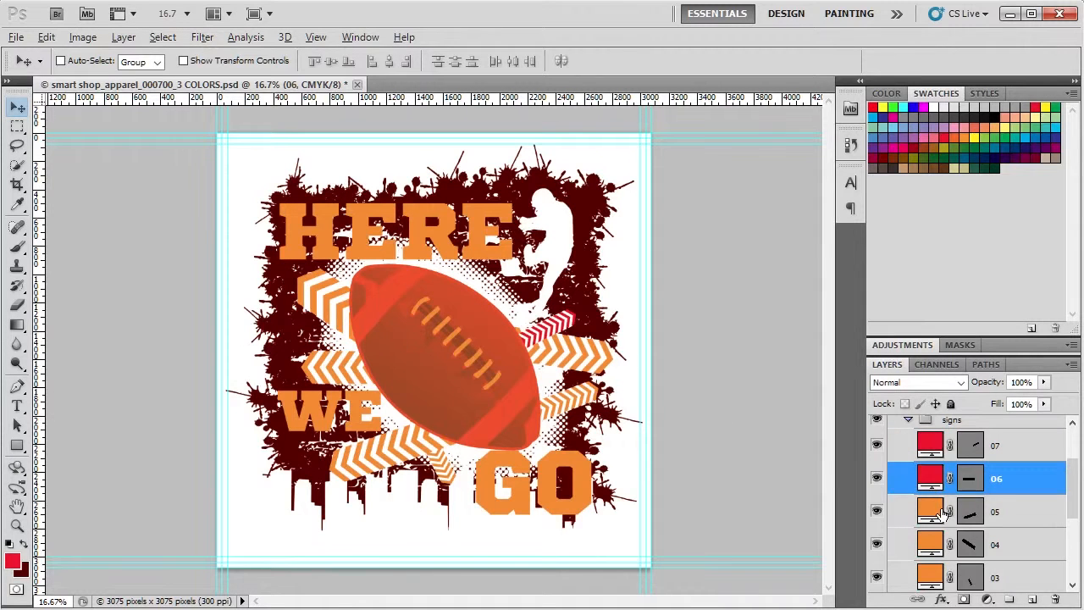
click(936, 518)
key(alt+BackSpace)
click(931, 540)
key(alt+BackSpace)
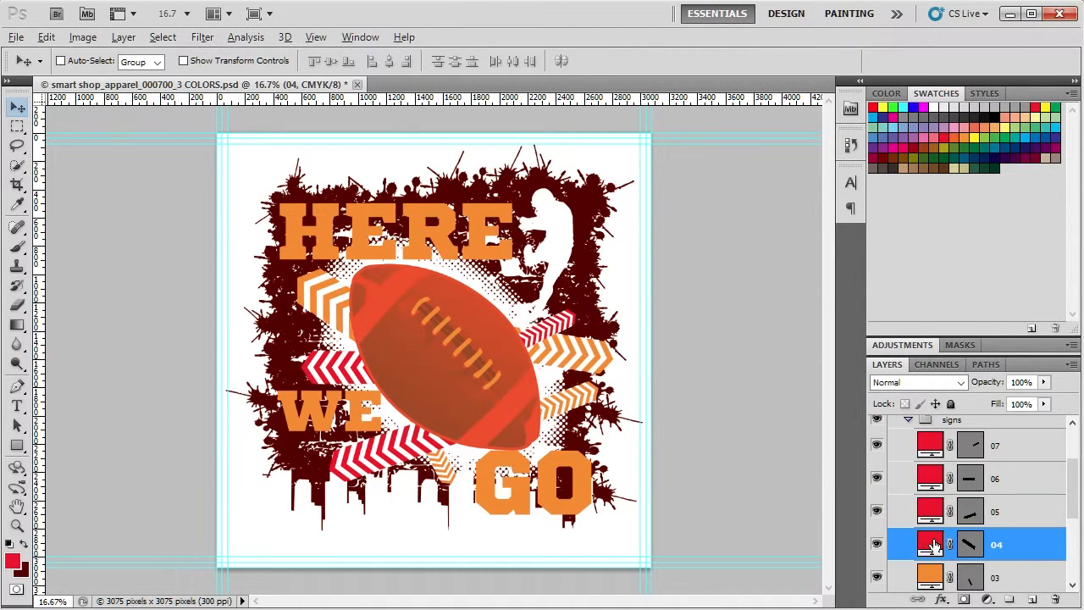
Fill the remaining arrow layers 03, 02 and 01 in the signs group with the red foreground colour.
click(932, 576)
key(alt+BackSpace)
scroll(931, 568, down, 3)
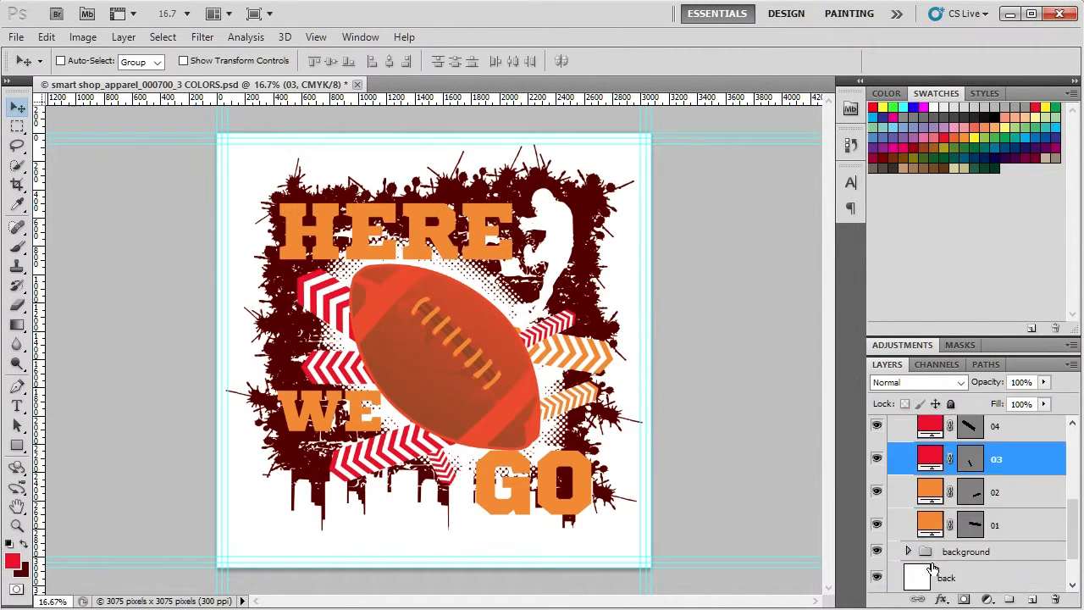
click(931, 488)
key(alt+BackSpace)
click(931, 523)
key(alt+BackSpace)
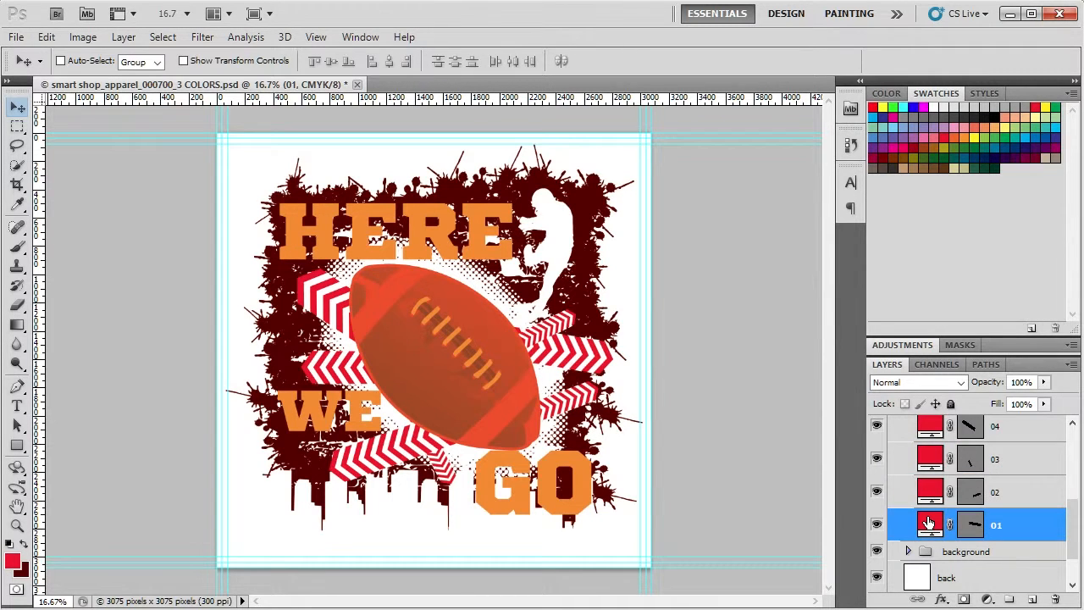
Collapse the signs subgroup, expand the ball subgroup and fill its ties layer with the red foreground colour.
scroll(929, 523, up, 3)
scroll(928, 522, up, 3)
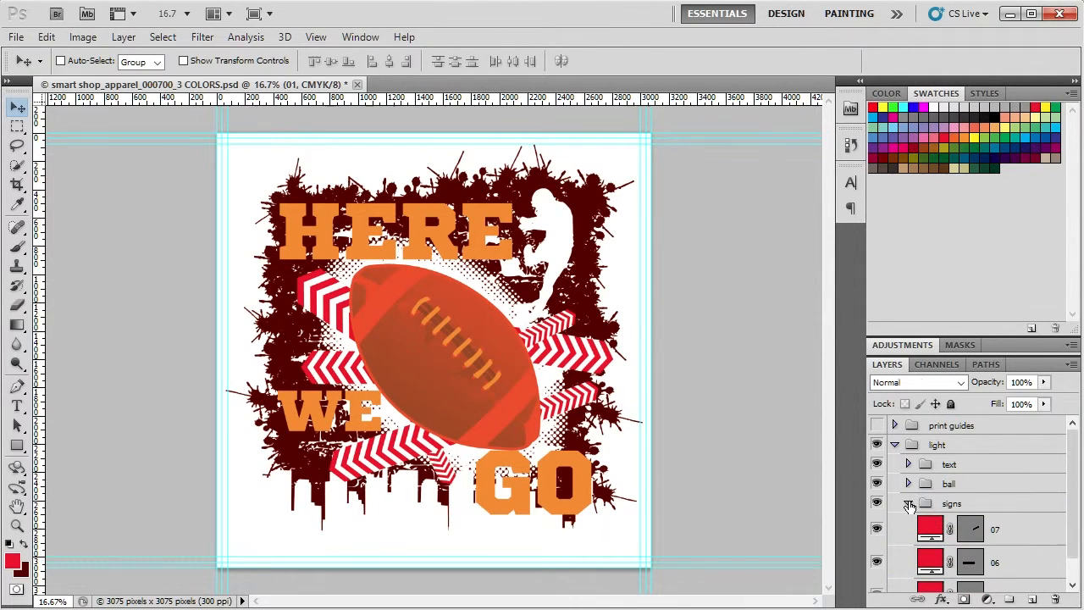
click(908, 503)
click(907, 483)
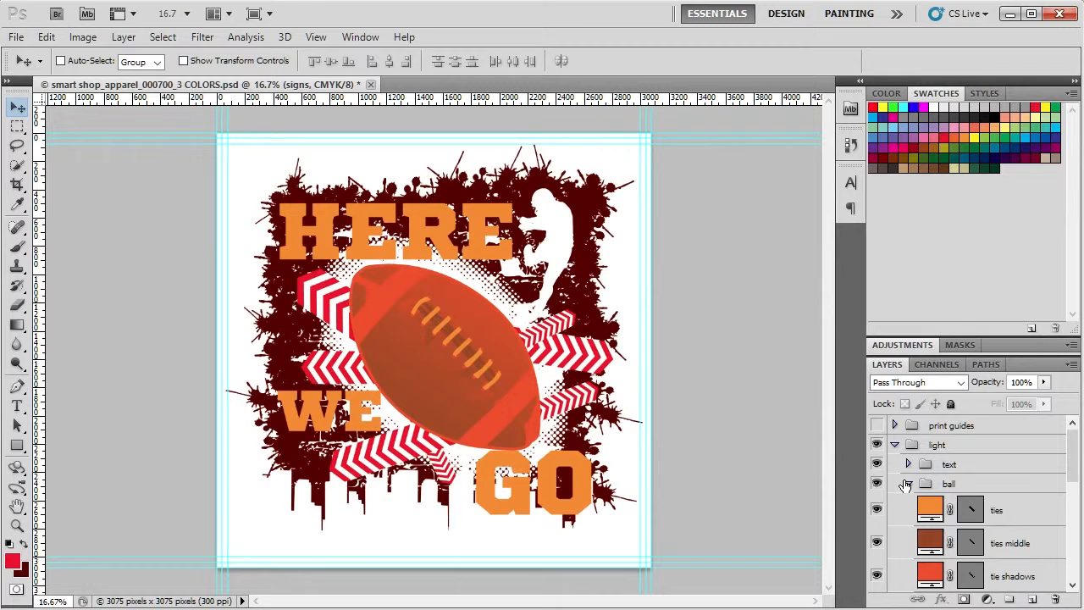
click(931, 507)
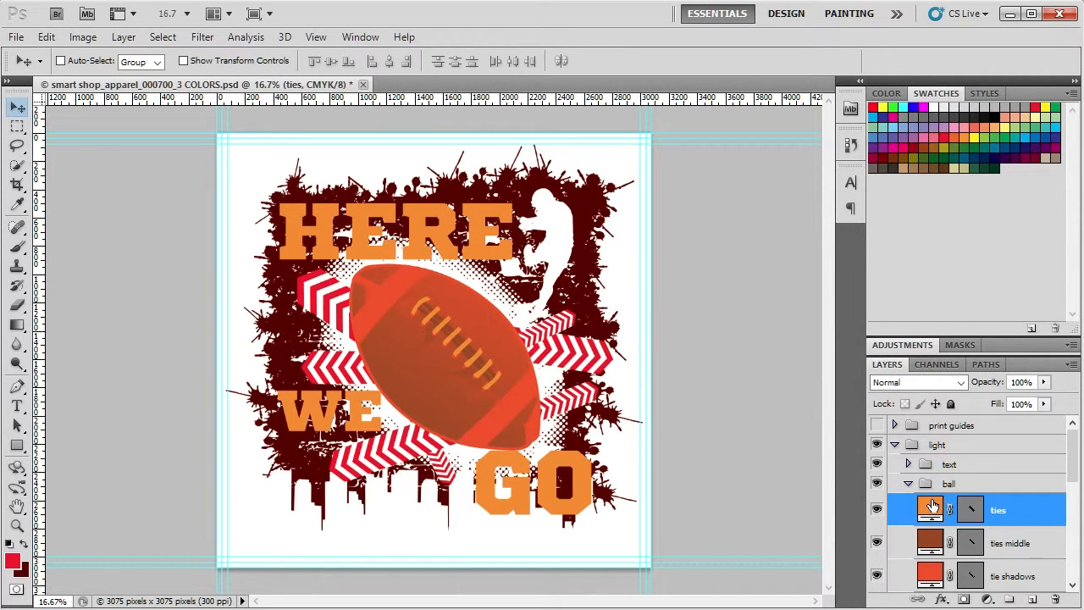
key(alt+shift+BackSpace)
Fill the ties middle layer in the ball group with the dark maroon background colour.
scroll(931, 506, down, 3)
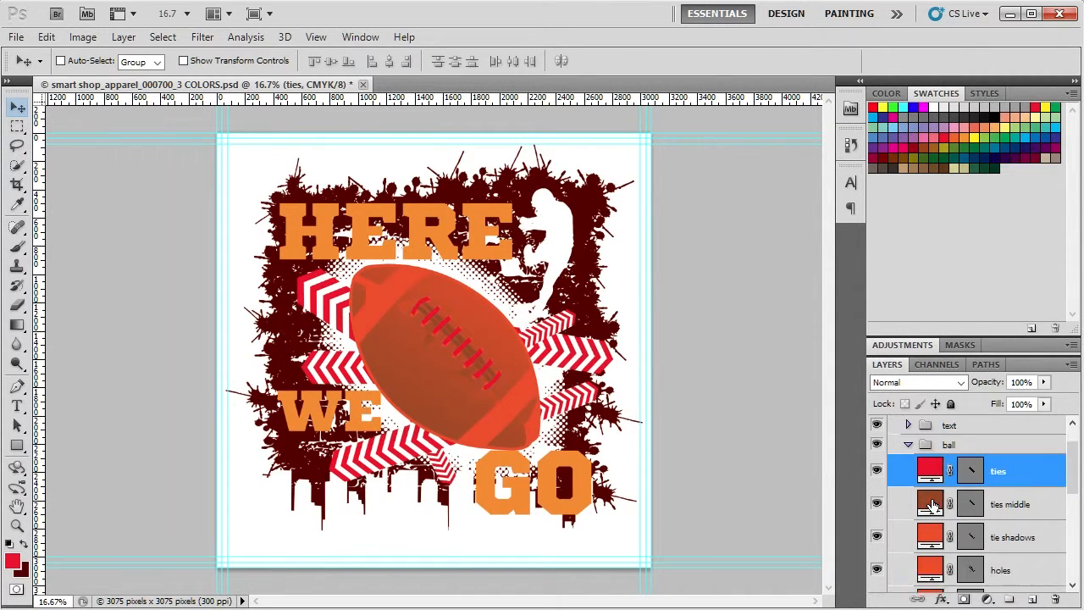
scroll(931, 506, down, 5)
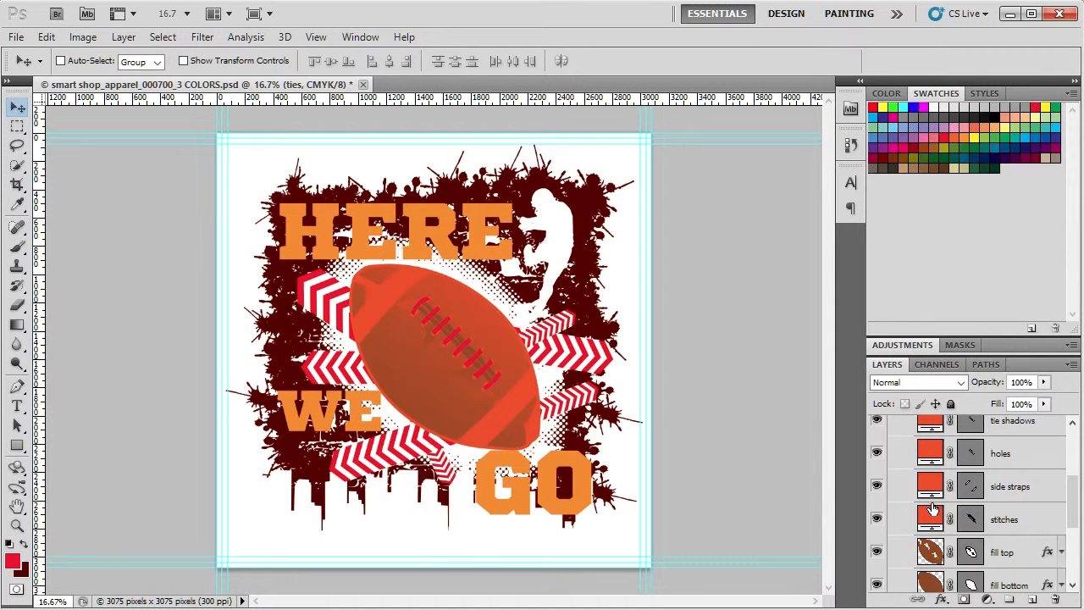
scroll(931, 508, up, 3)
scroll(931, 506, up, 4)
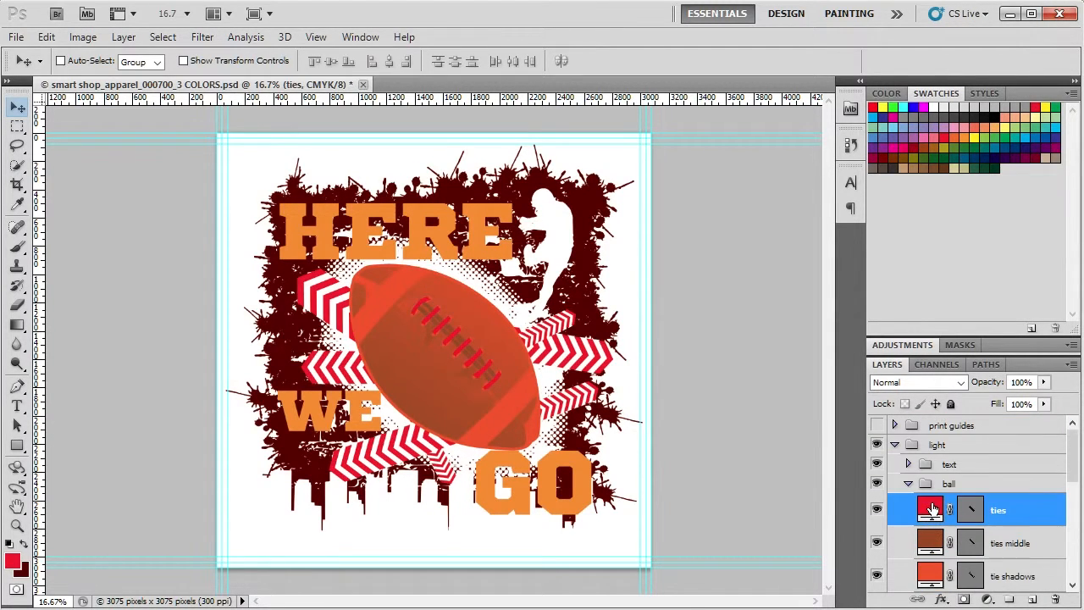
scroll(931, 506, down, 1)
click(935, 520)
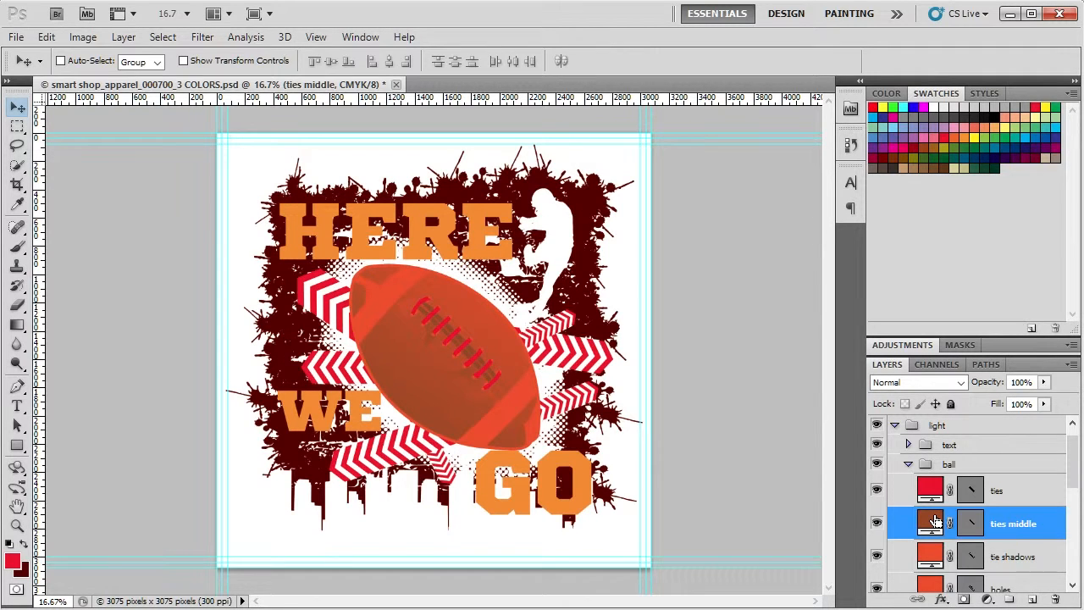
key(ctrl+BackSpace)
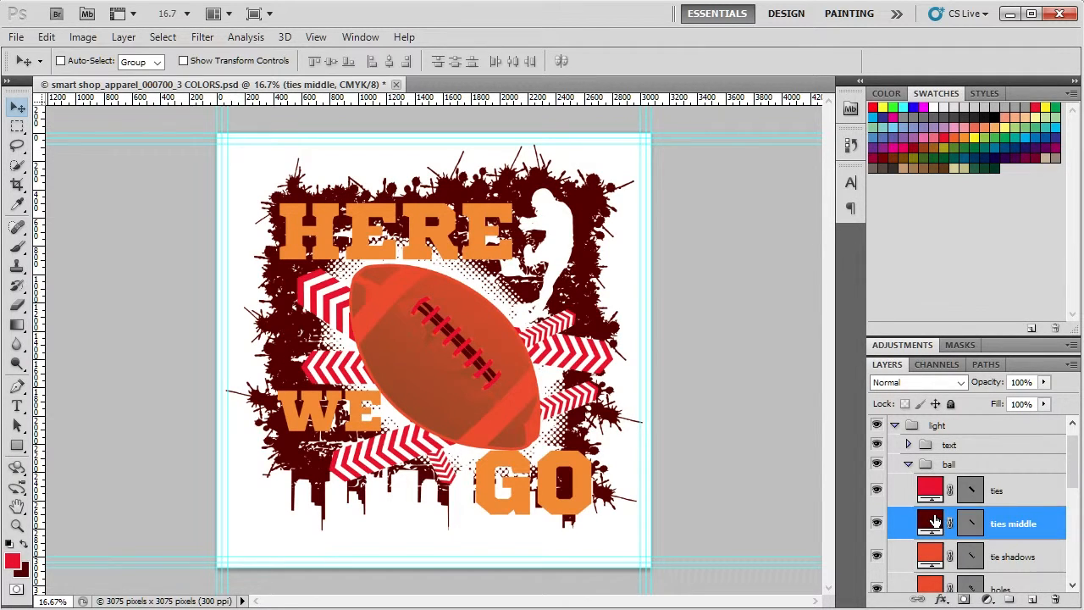
Set the background colour's black value (K) to 30% and fill the tie shadows layer with that darker red.
scroll(934, 520, down, 2)
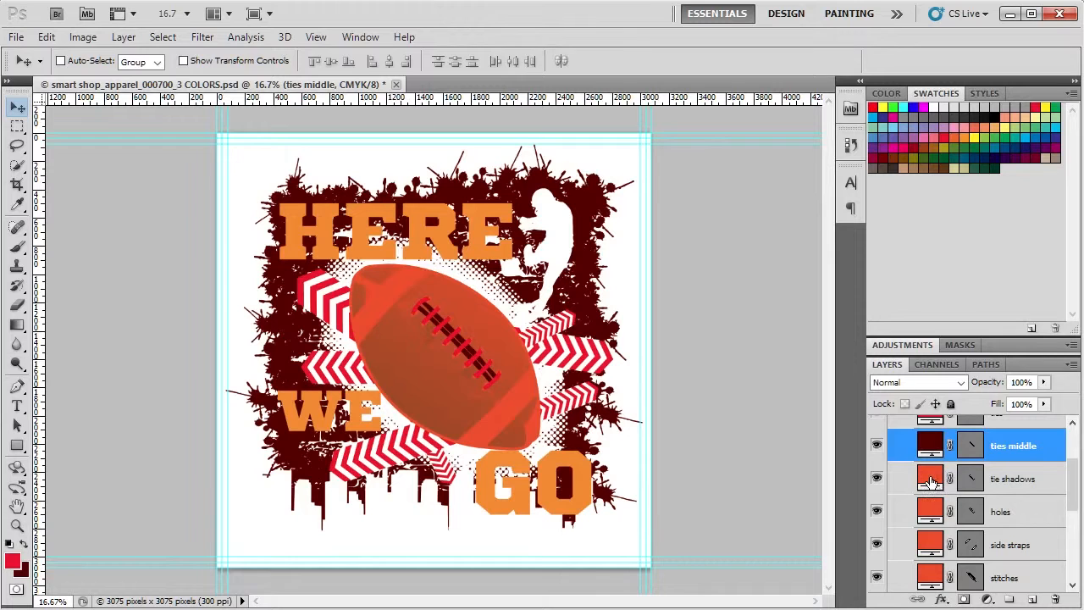
click(930, 481)
click(20, 570)
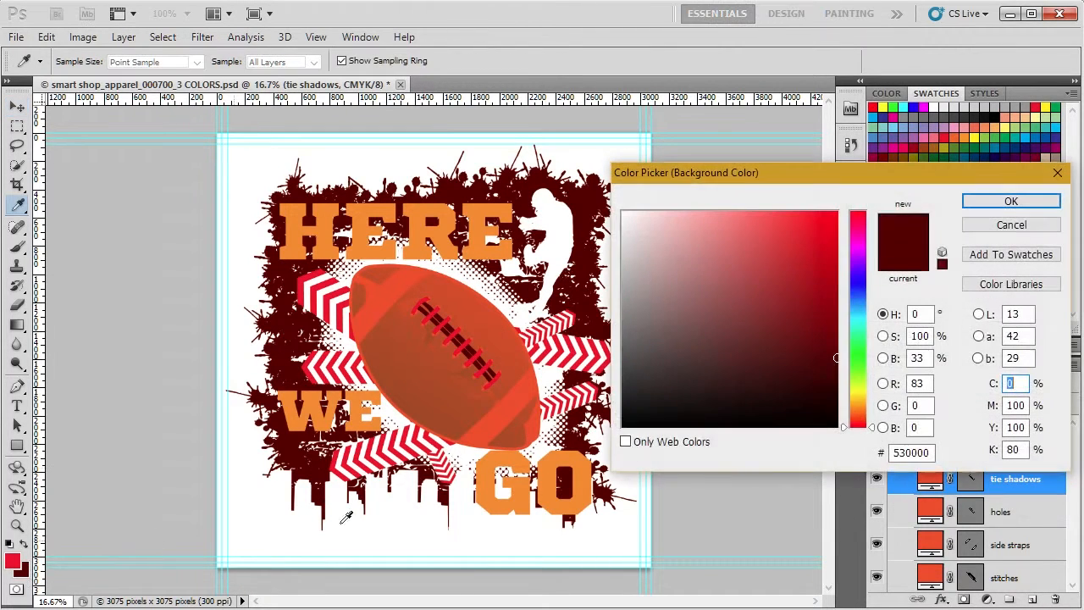
click(1020, 449)
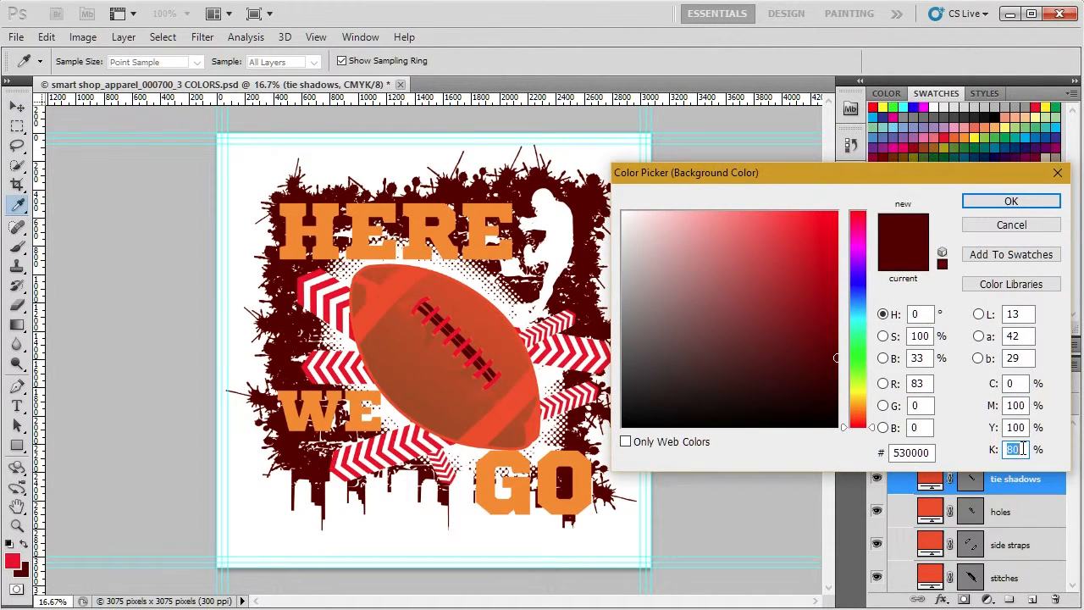
text(78)
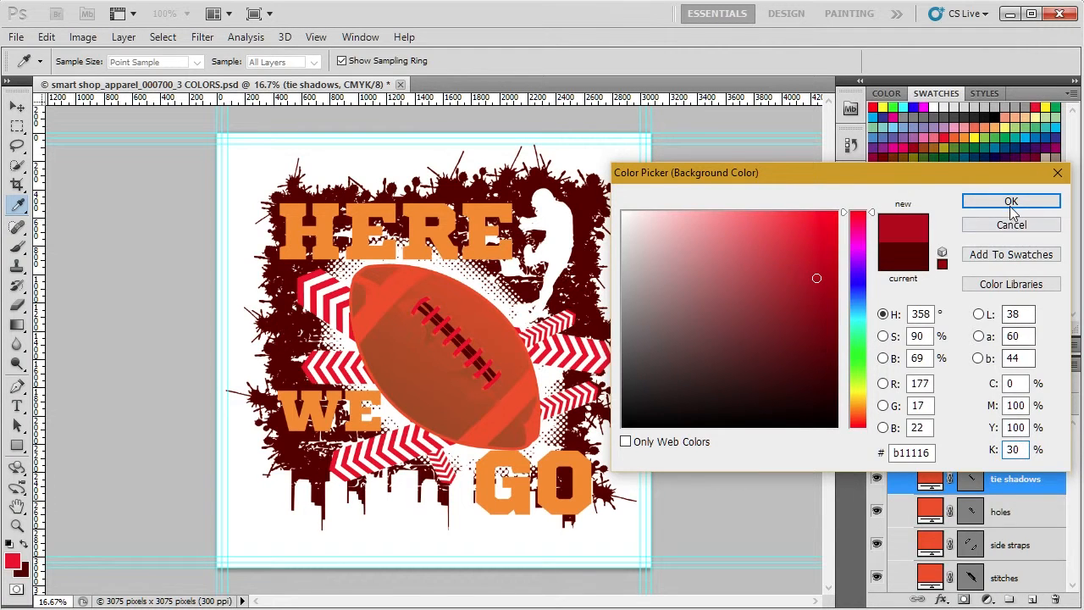
click(1011, 201)
key(alt+BackSpace)
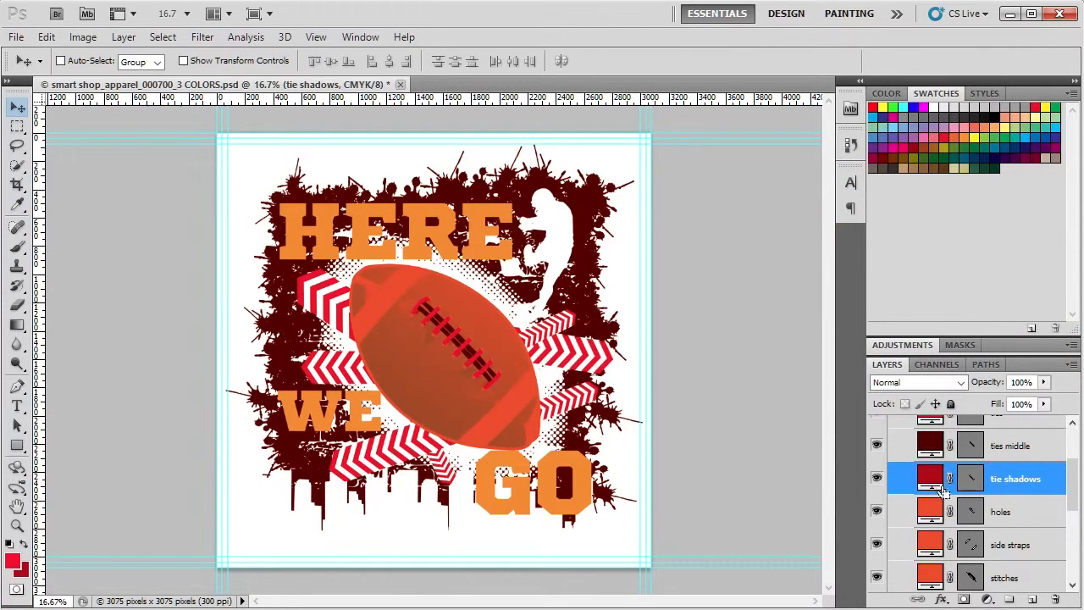
Fill the holes, side straps and stitches layers in the ball group with the darker red background colour.
click(932, 511)
key(alt+BackSpace)
click(933, 543)
key(alt+BackSpace)
scroll(932, 543, down, 1)
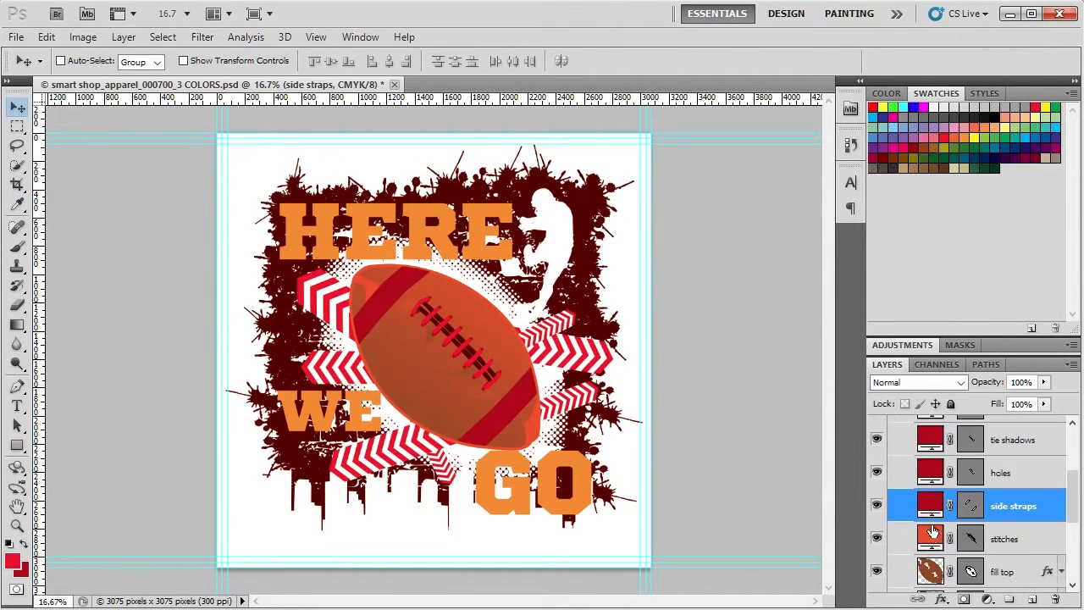
click(931, 537)
key(alt+BackSpace)
Fill the fill top, fill bottom and outline layers of the ball with the darker red background colour.
scroll(936, 533, down, 2)
scroll(934, 530, down, 2)
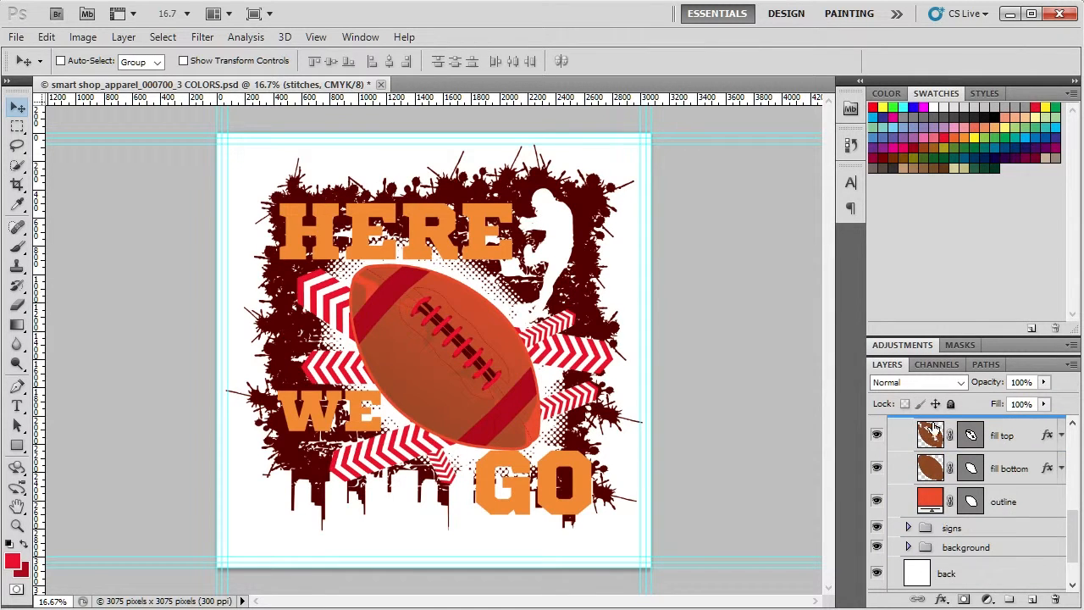
click(933, 436)
key(alt+BackSpace)
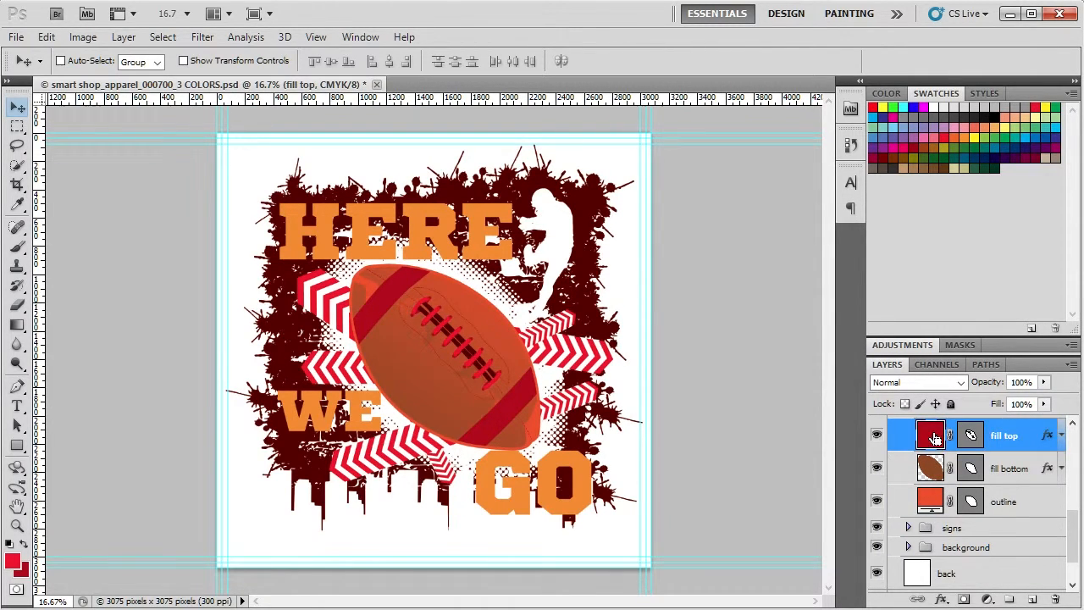
click(933, 472)
key(alt+BackSpace)
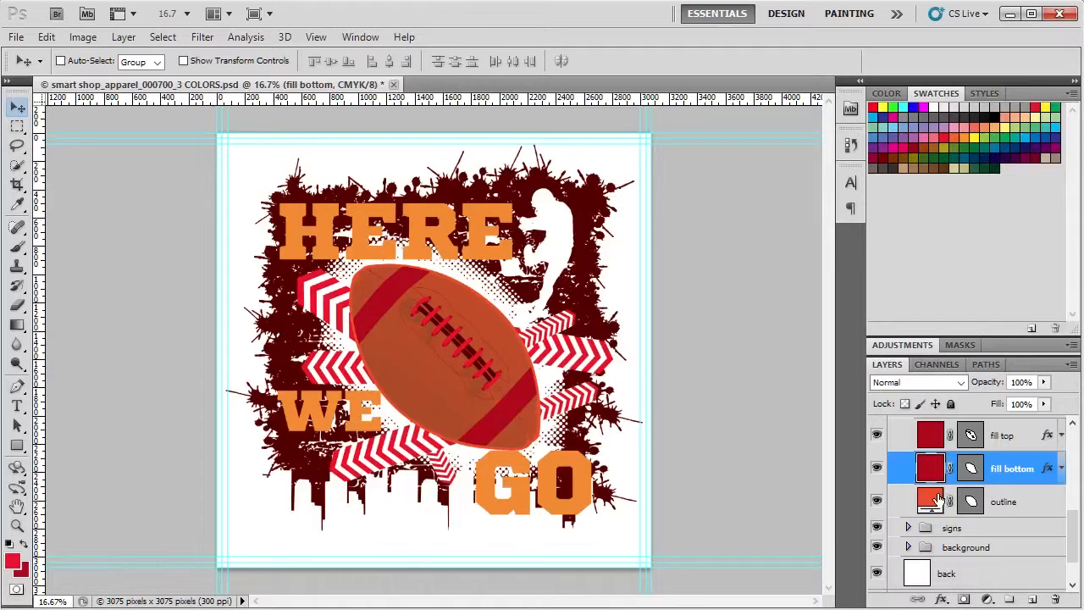
click(935, 500)
key(alt+BackSpace)
scroll(938, 497, up, 6)
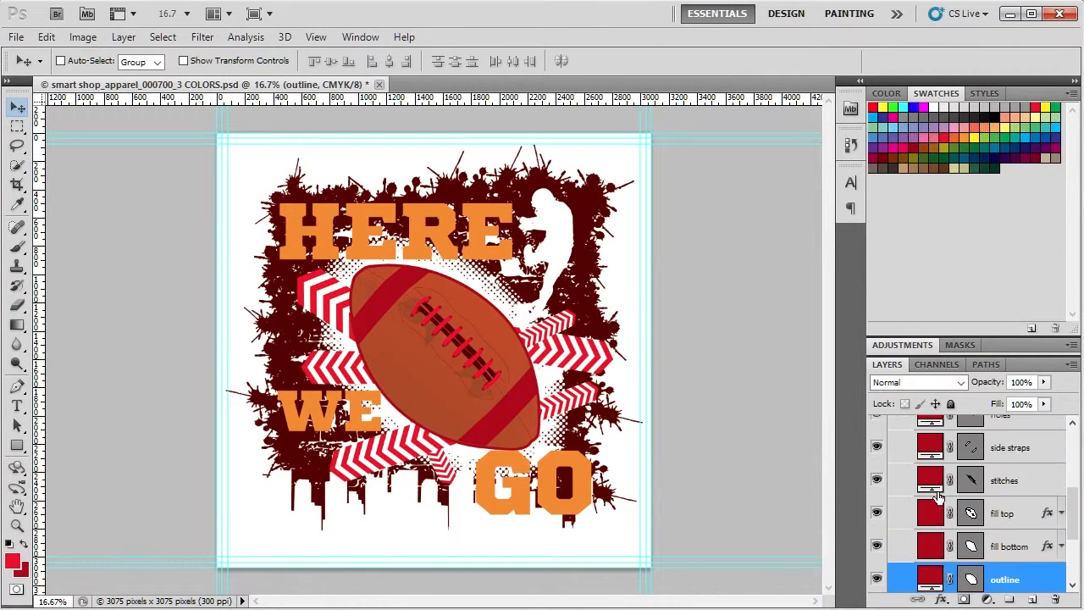
click(908, 482)
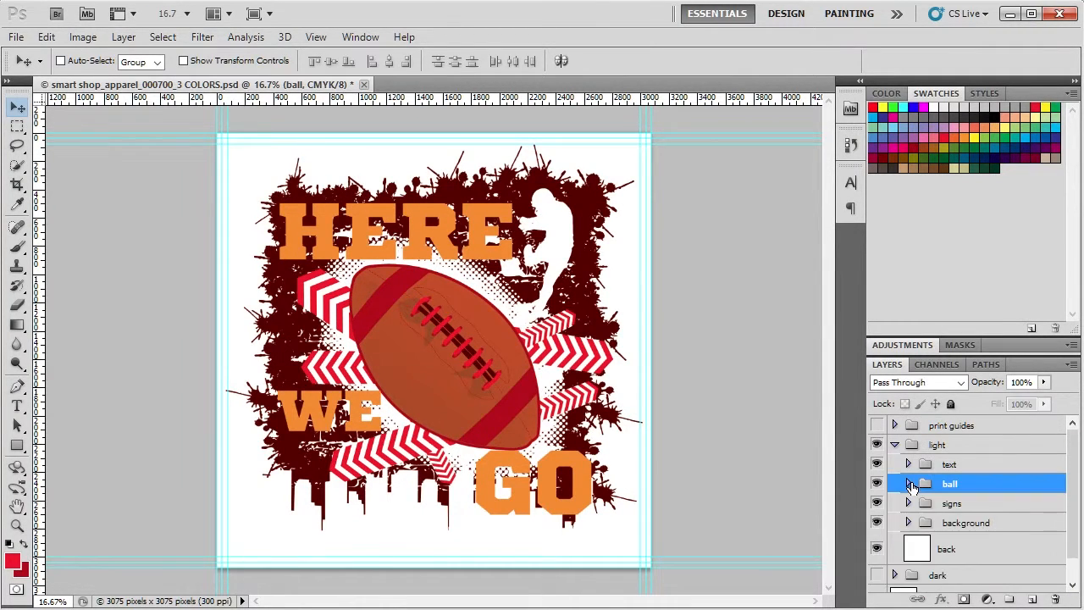
click(908, 483)
scroll(967, 527, down, 3)
scroll(967, 527, down, 3)
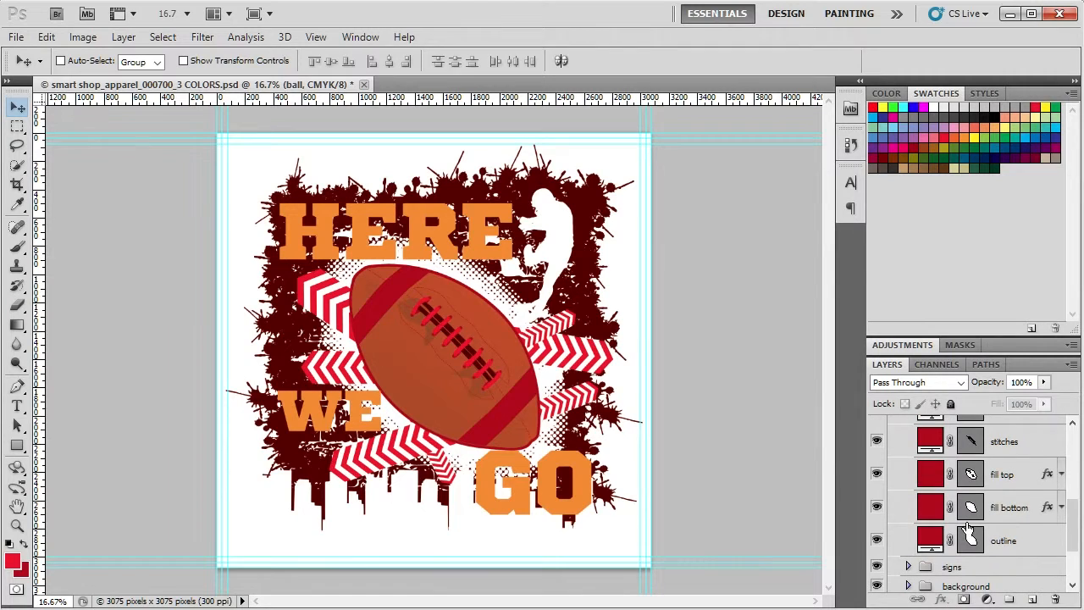
click(1029, 475)
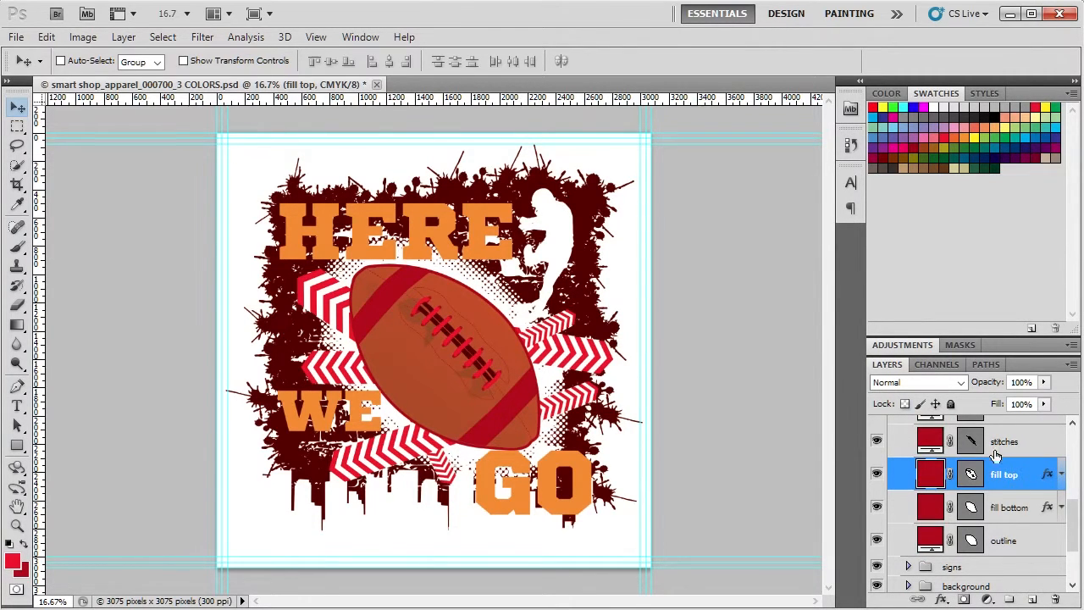
double_click(1050, 481)
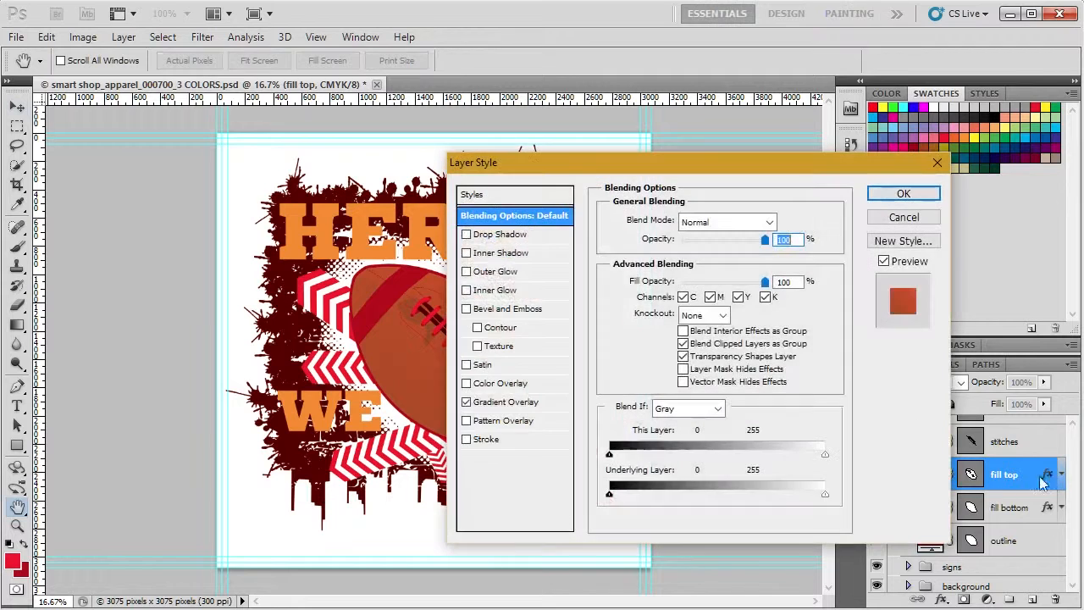
click(895, 219)
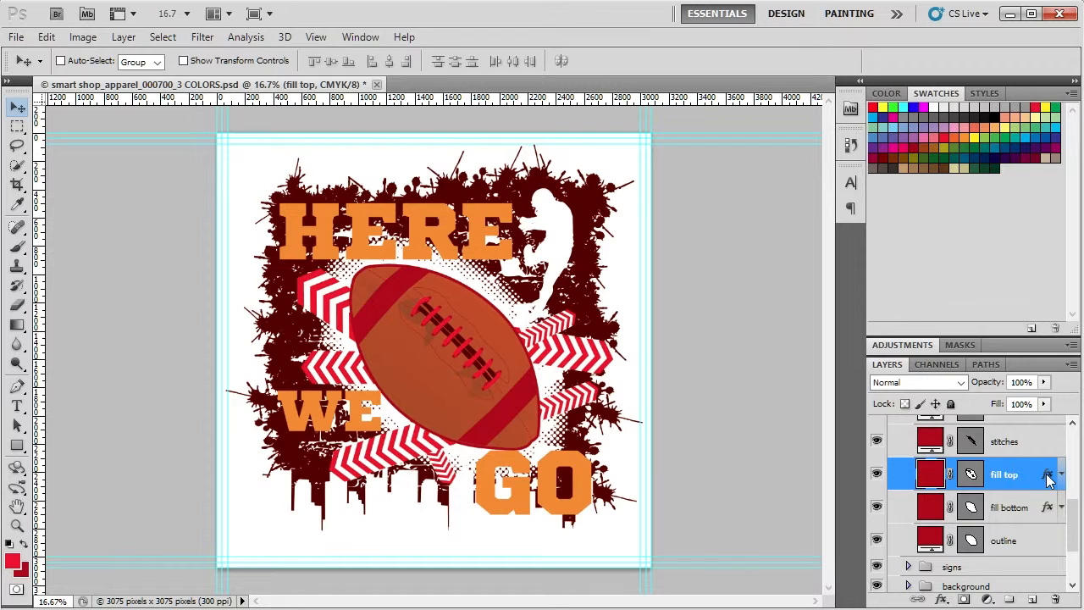
Edit the fill top layer's Gradient Overlay and set the gradient's starting colour stop to the darker red background colour.
key(h)
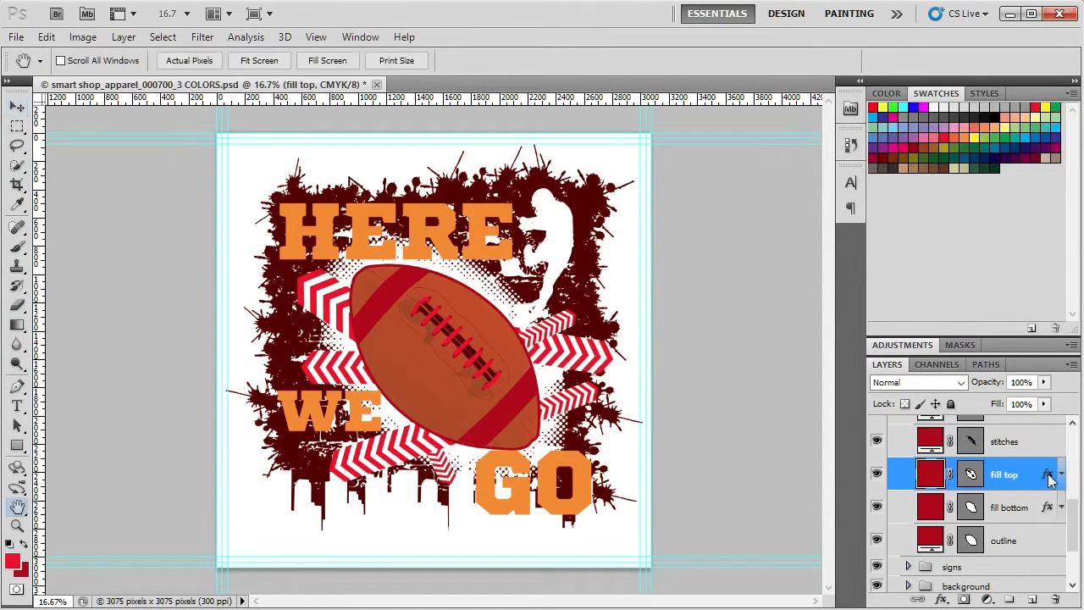
double_click(1049, 479)
click(509, 401)
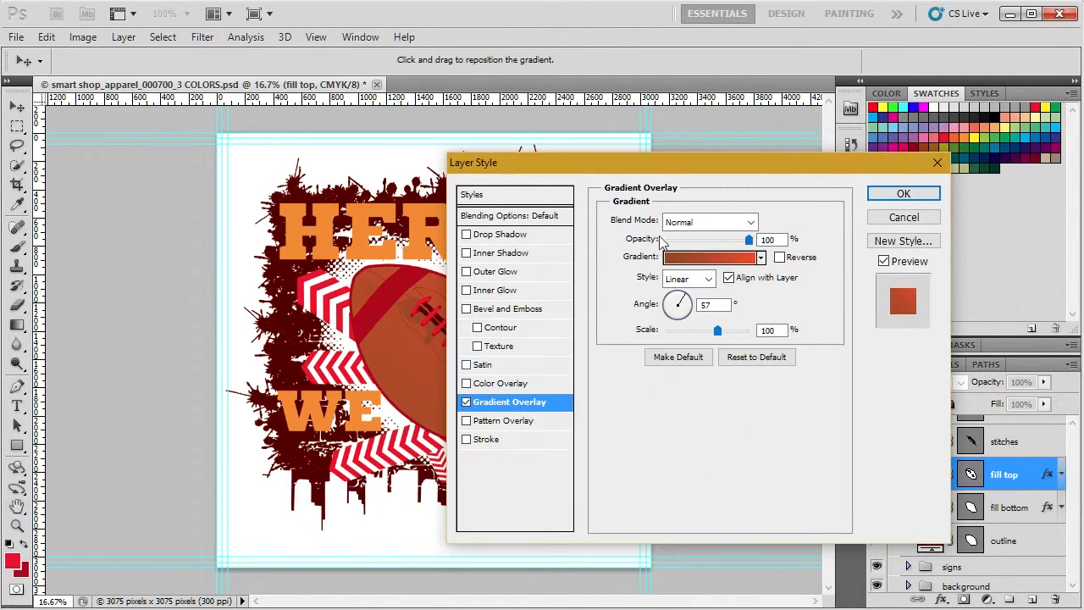
drag(685, 171, 750, 172)
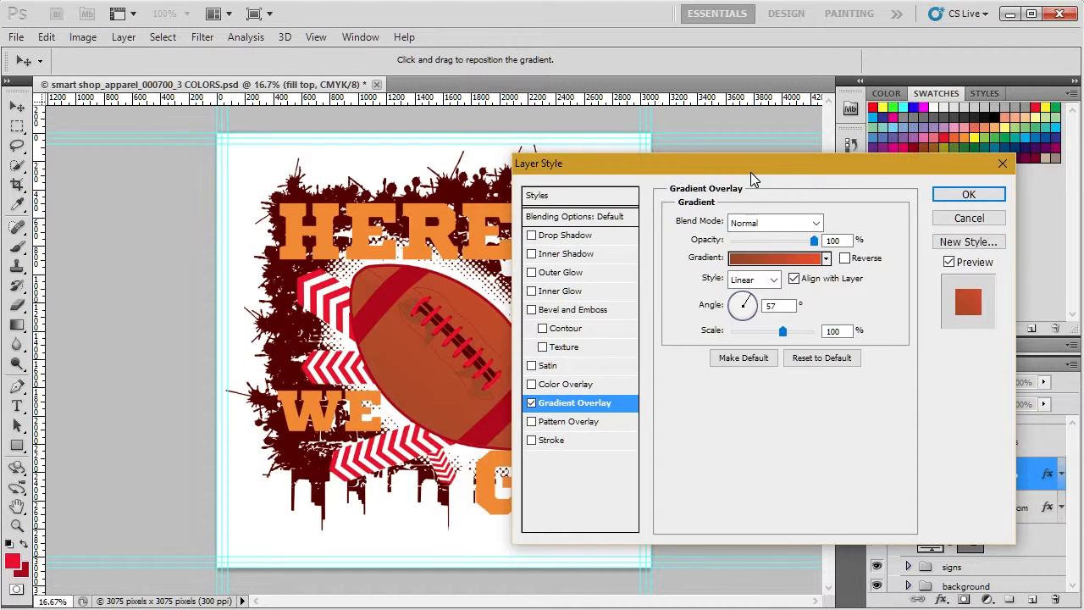
click(748, 260)
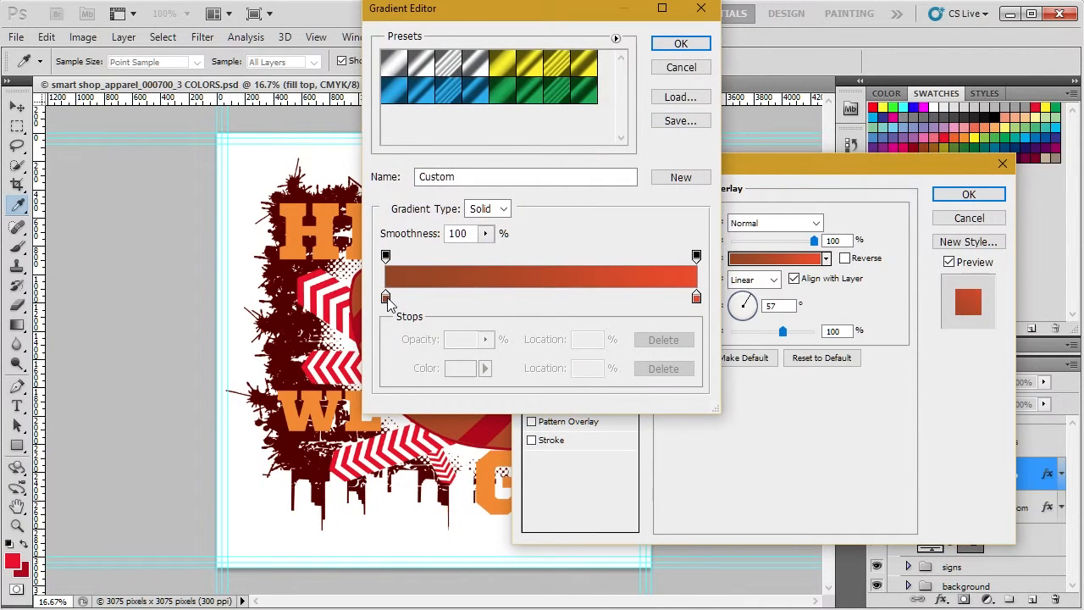
click(386, 298)
click(460, 367)
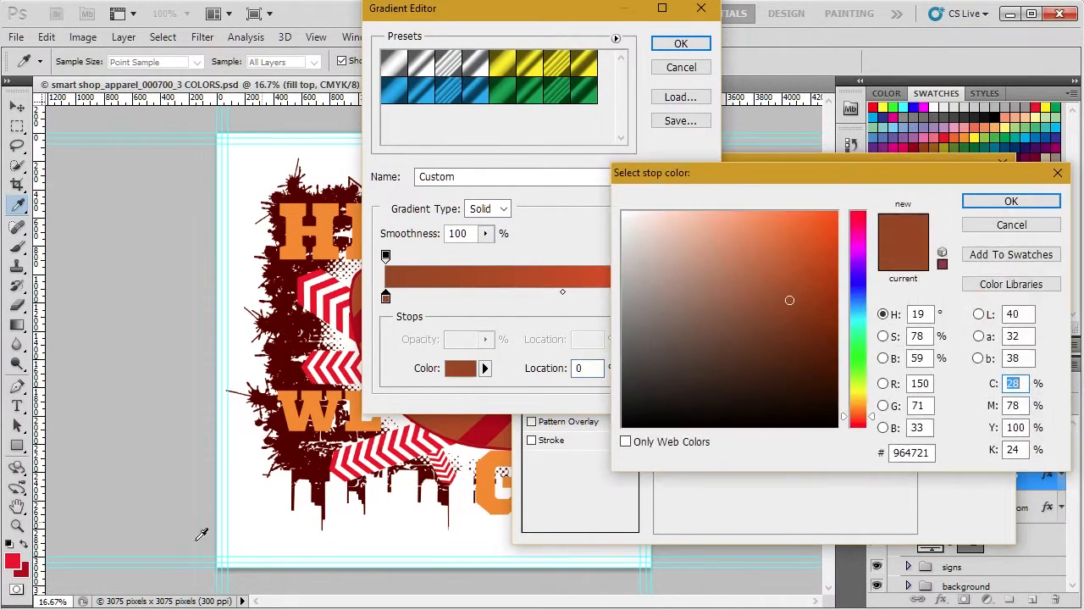
click(21, 566)
key(Return)
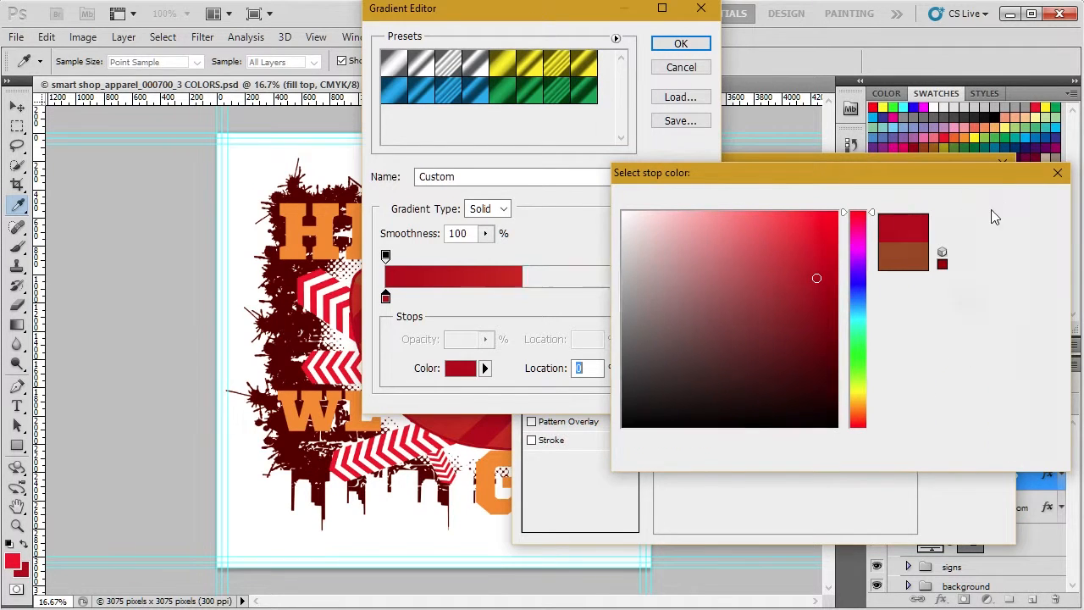
Set the gradient's end colour stop to the red foreground colour ed1c24 and apply the fill top layer style.
click(696, 297)
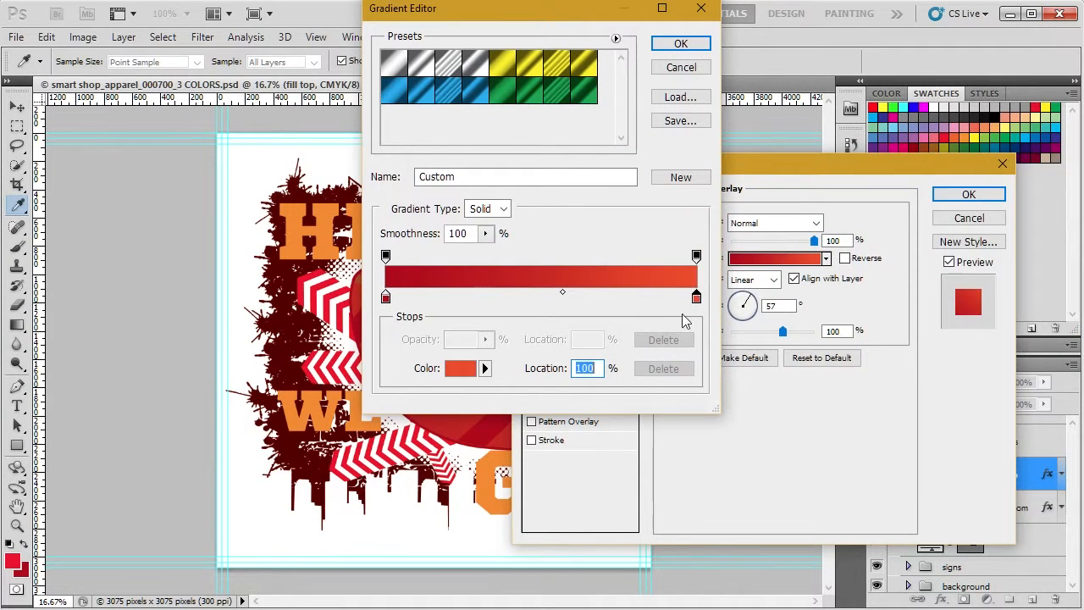
click(459, 370)
click(13, 560)
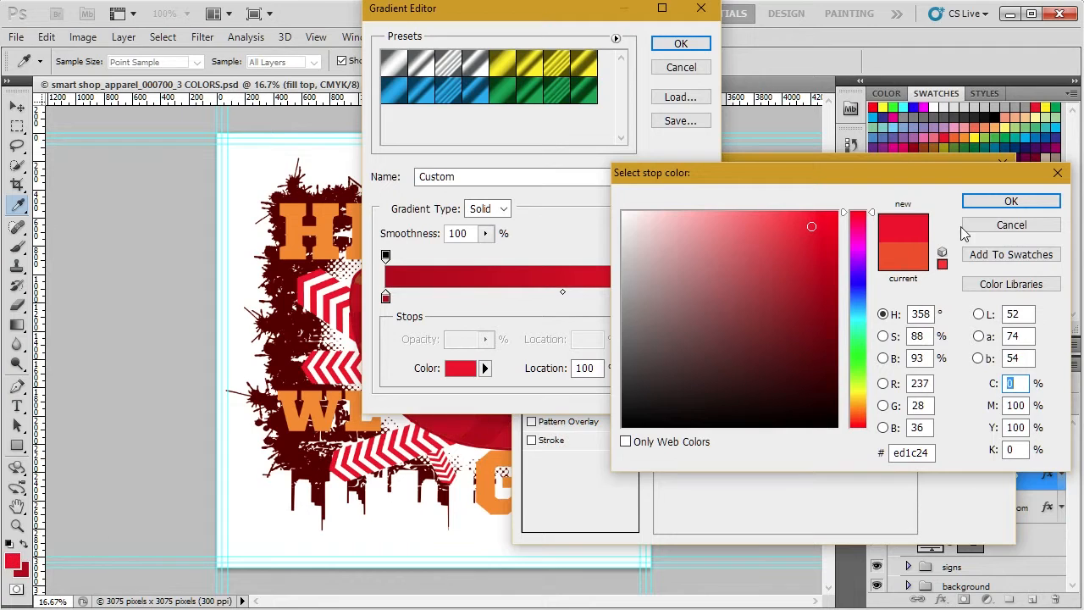
click(993, 203)
click(680, 44)
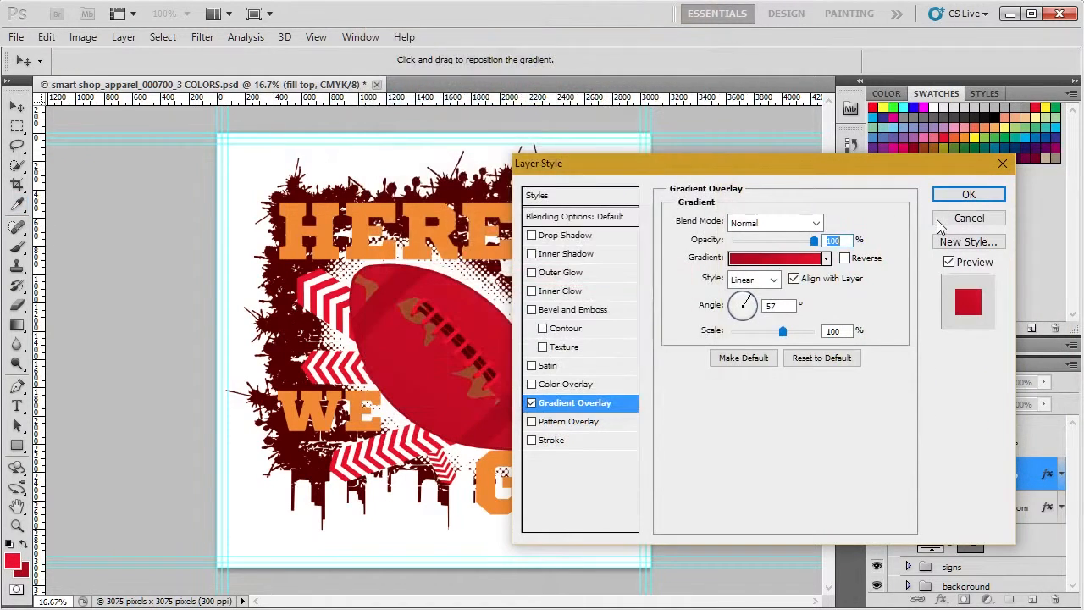
click(968, 194)
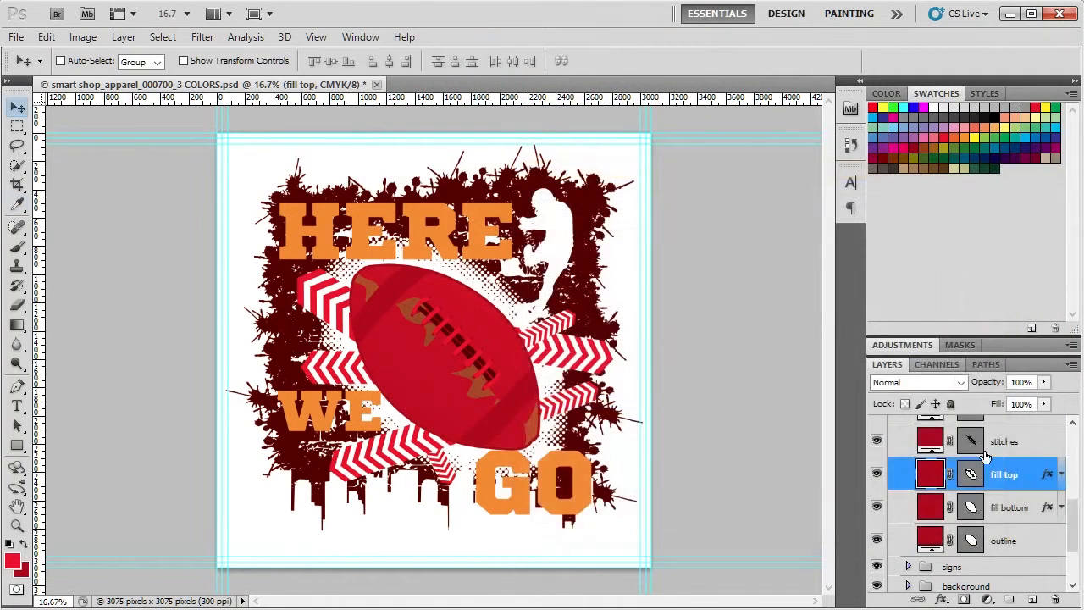
Edit the fill bottom layer's Gradient Overlay and set the gradient's starting colour stop to the darker red background colour.
click(1048, 509)
key(h)
double_click(1050, 508)
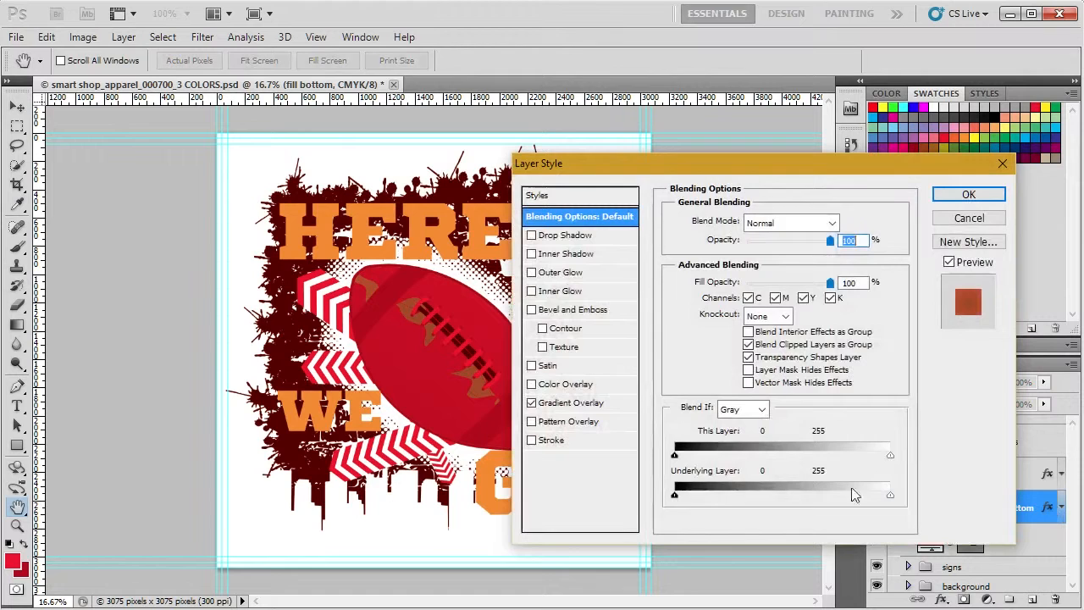
click(558, 403)
click(776, 257)
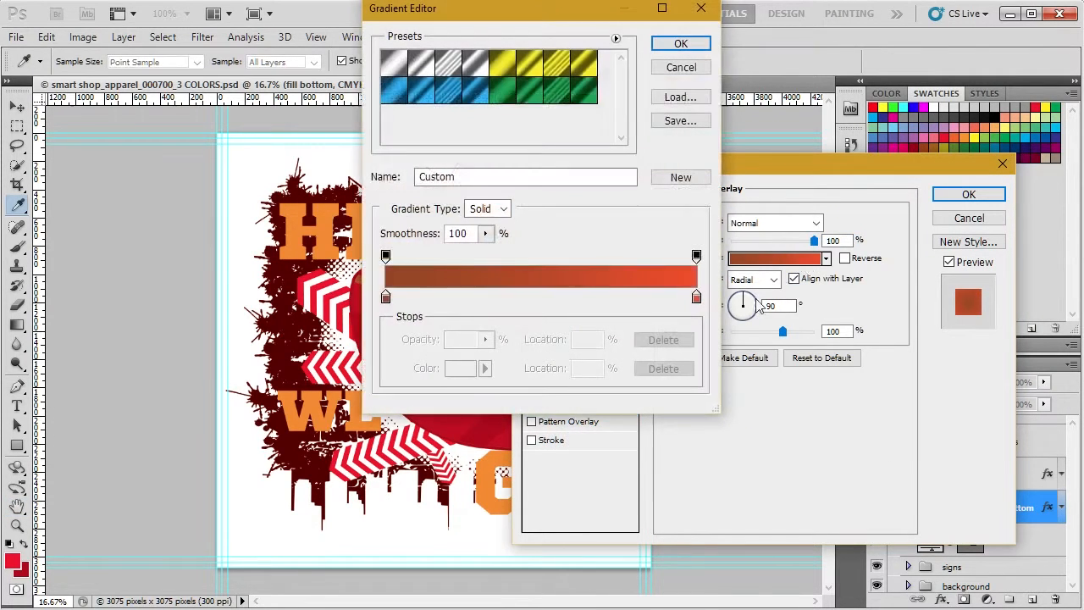
click(386, 298)
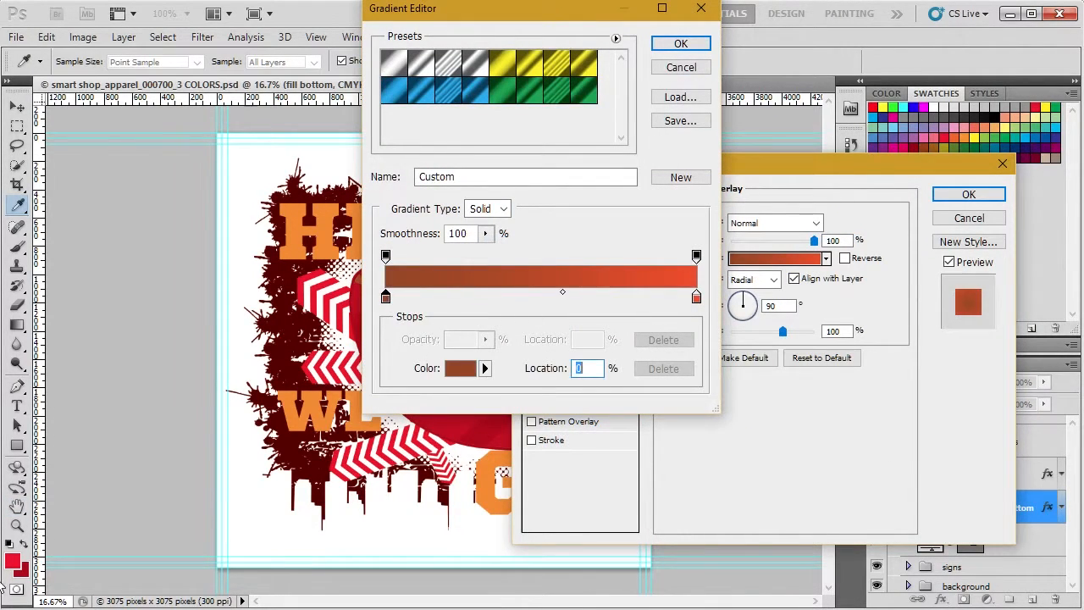
click(24, 570)
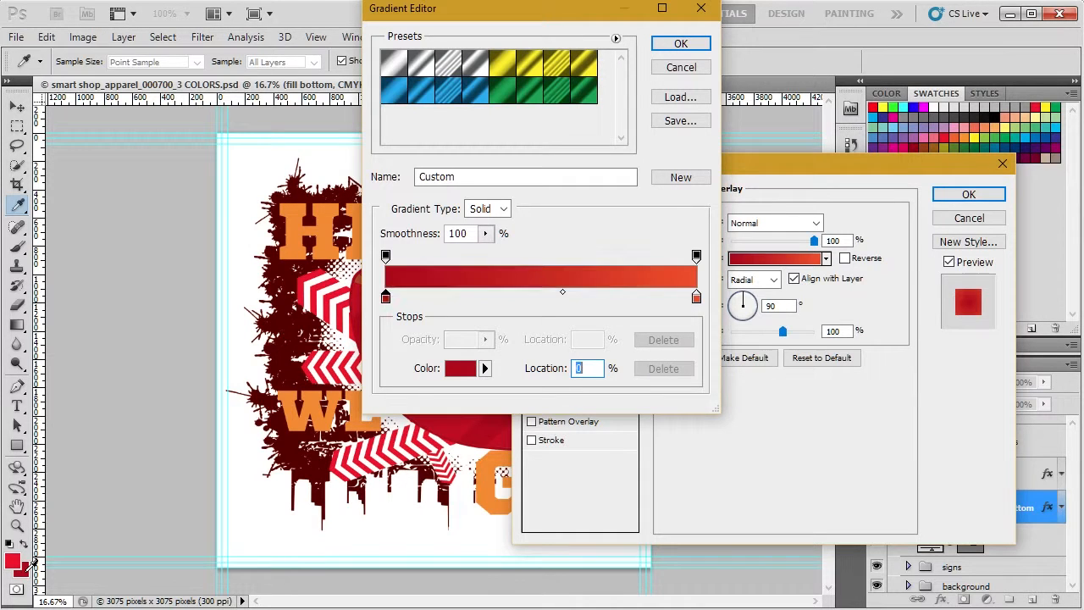
Set the gradient's end colour stop to the red foreground colour and apply the fill bottom layer style.
click(696, 299)
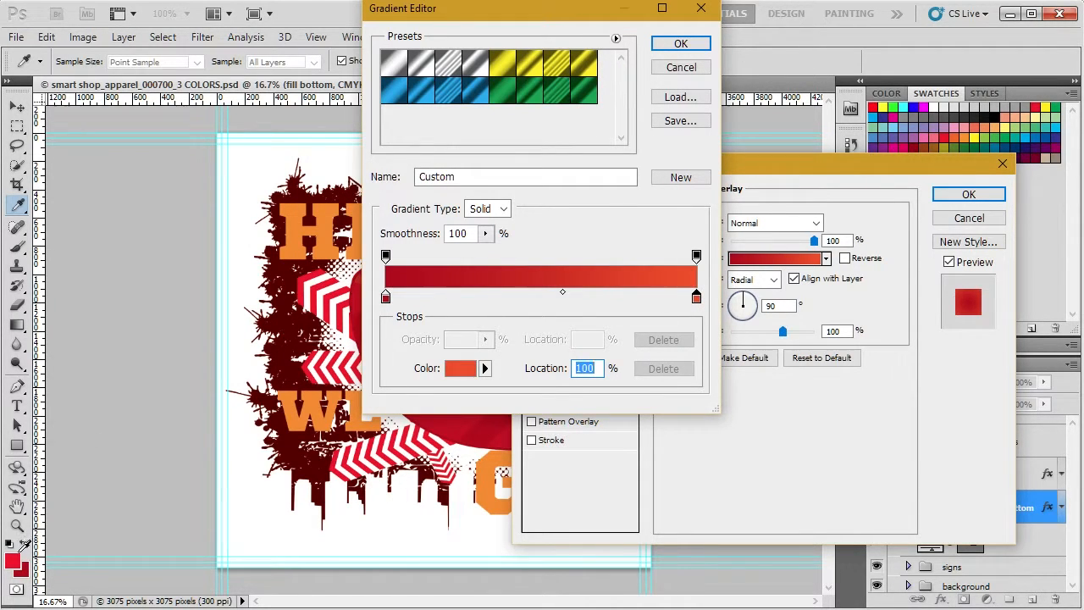
click(19, 559)
click(682, 43)
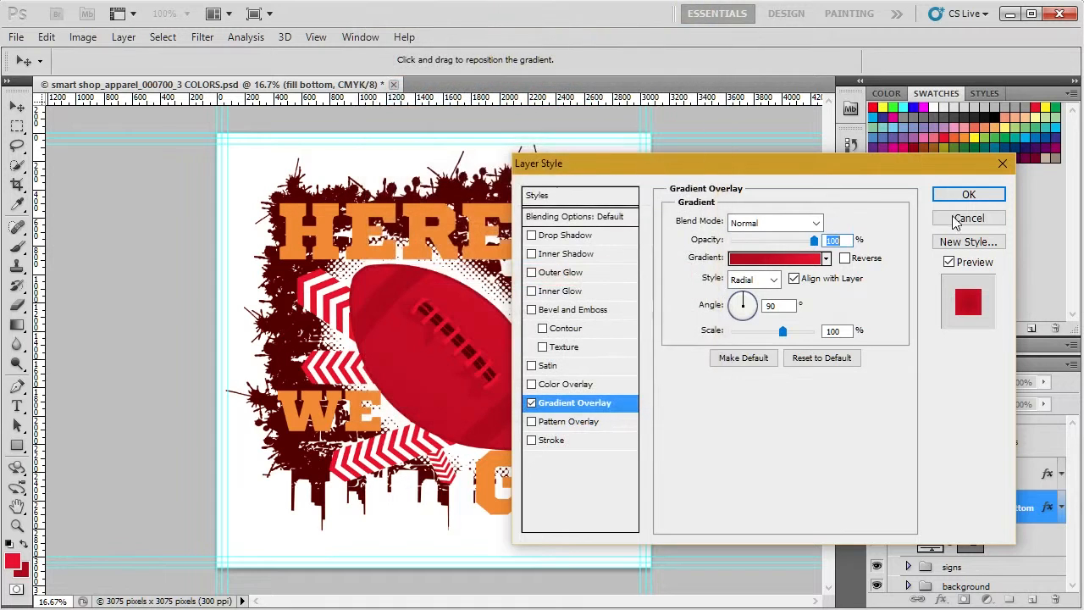
click(965, 196)
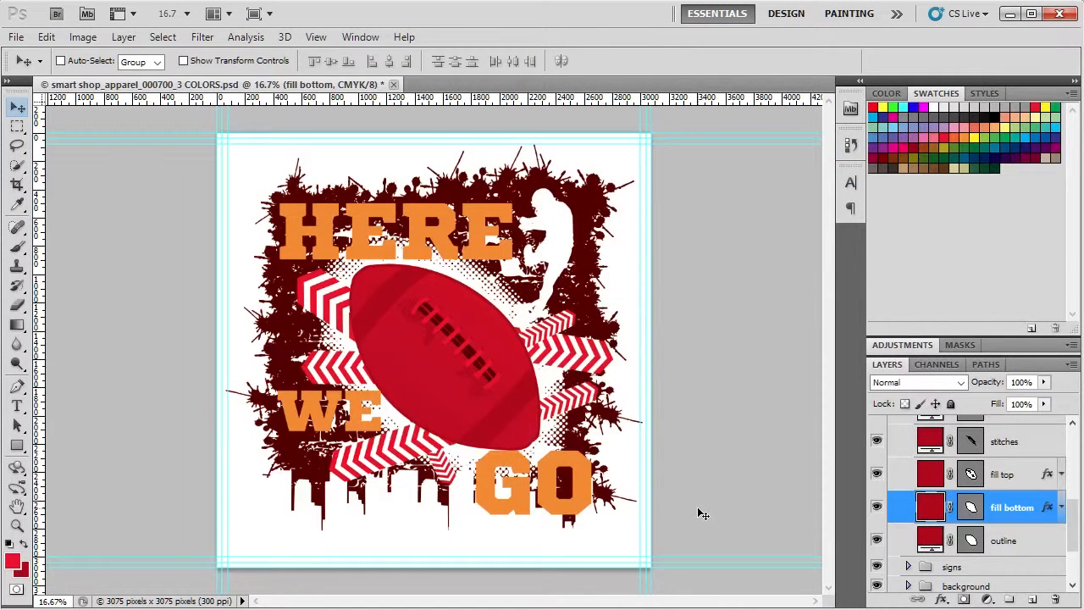
Fill the HERE, WE and GO text layers in the text group with the red foreground colour.
scroll(931, 489, up, 5)
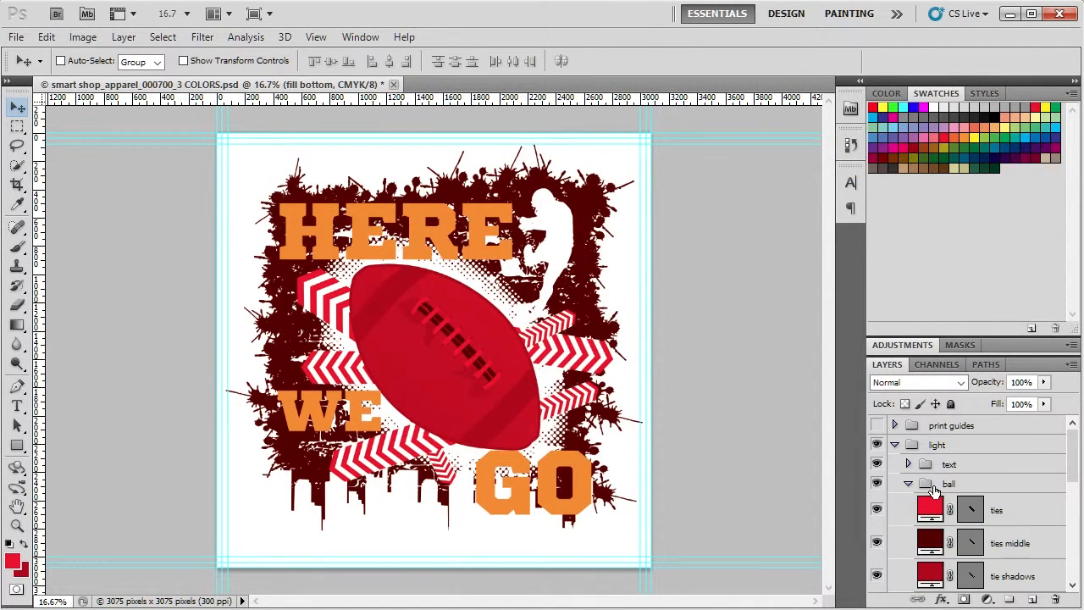
click(908, 483)
click(910, 465)
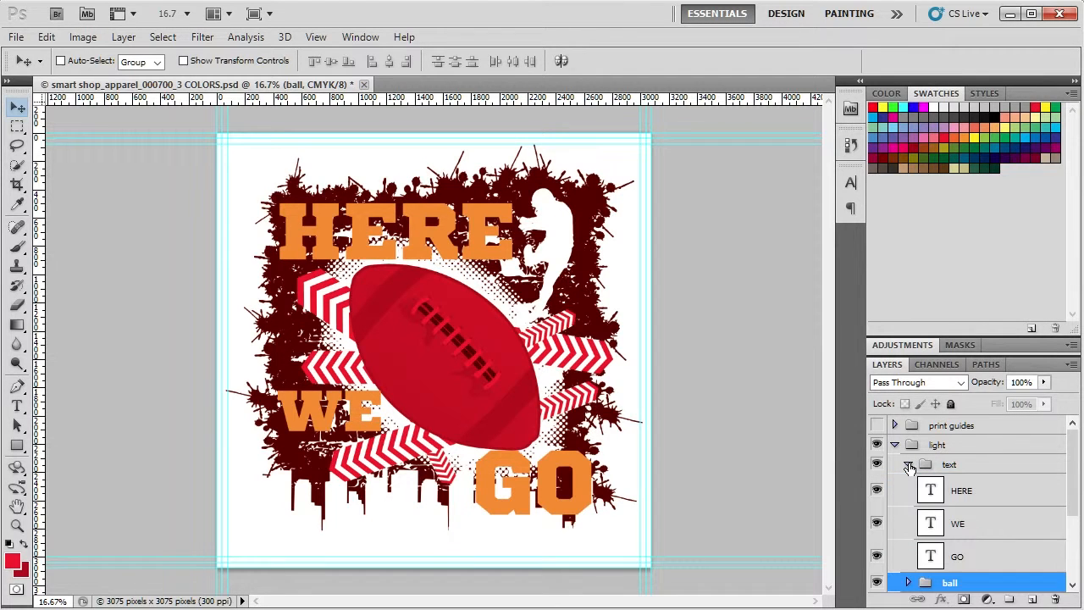
click(938, 491)
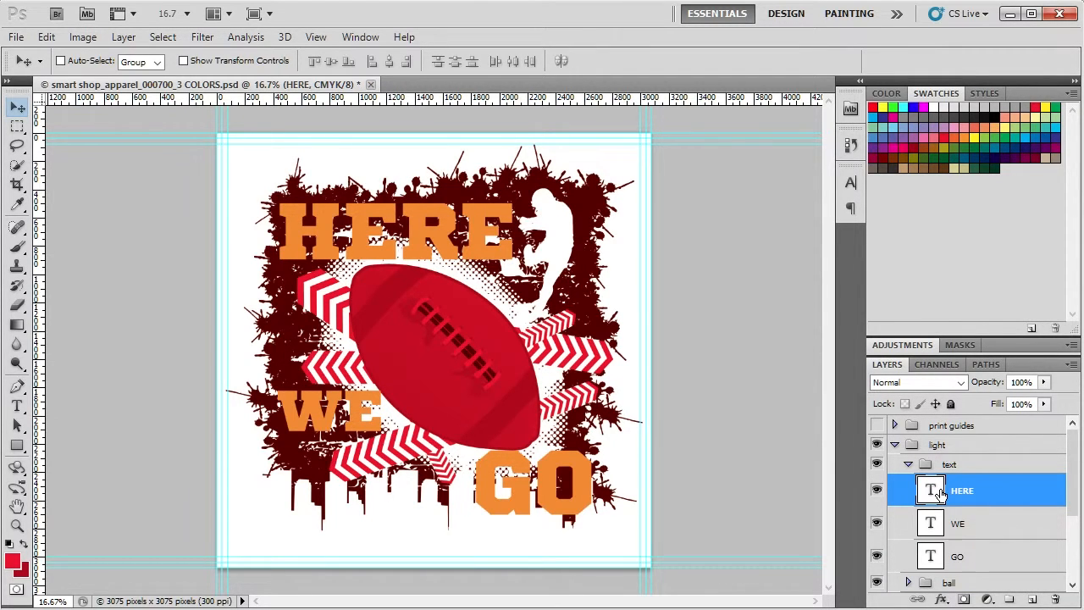
key(alt+BackSpace)
click(938, 521)
key(alt+BackSpace)
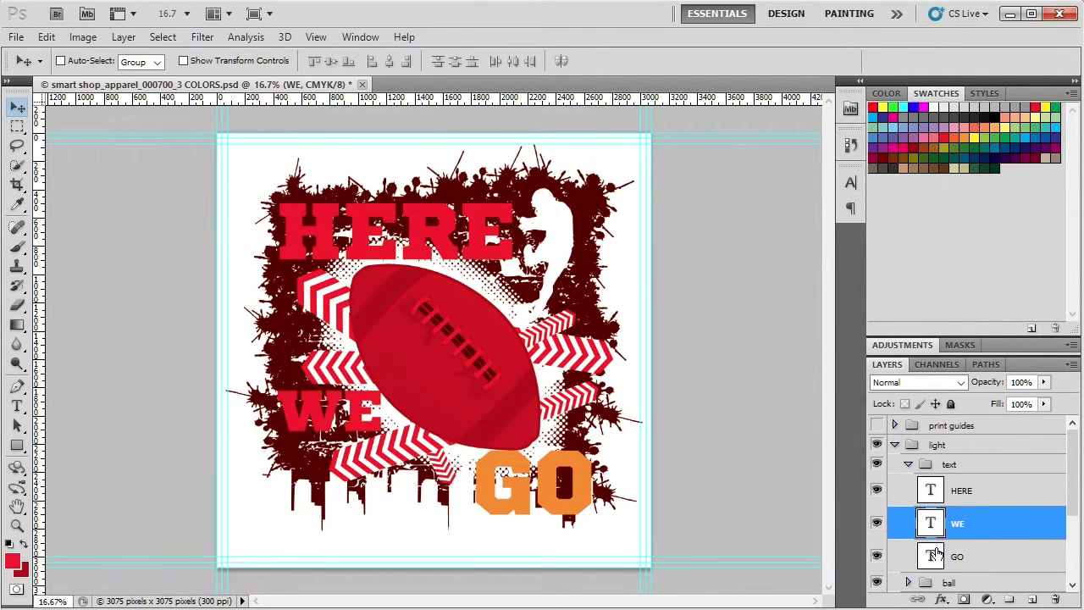
click(937, 553)
key(alt+BackSpace)
scroll(943, 516, down, 3)
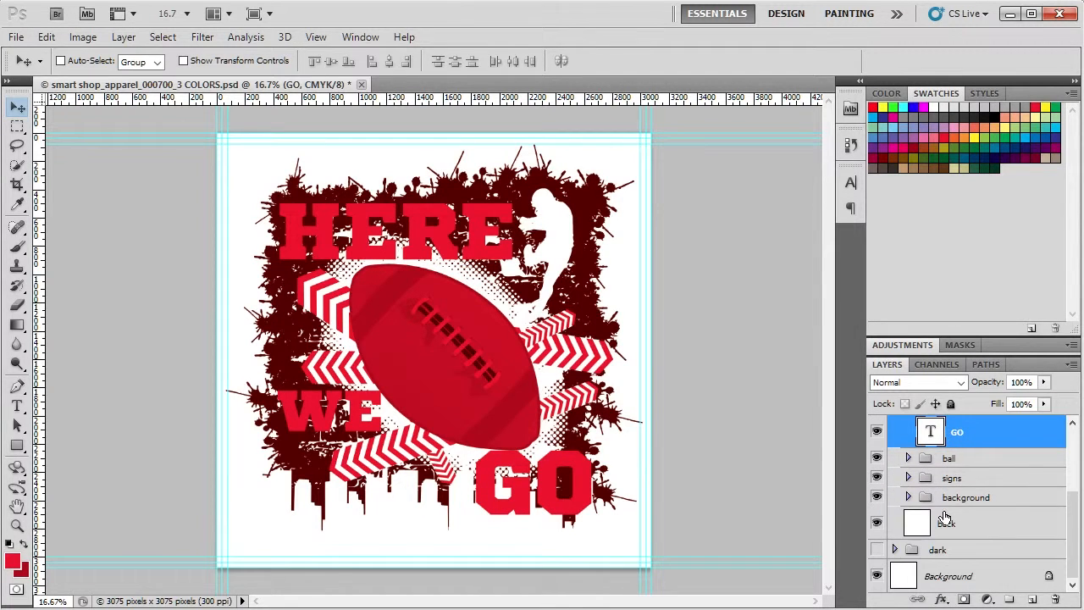
scroll(943, 516, up, 2)
scroll(943, 513, up, 1)
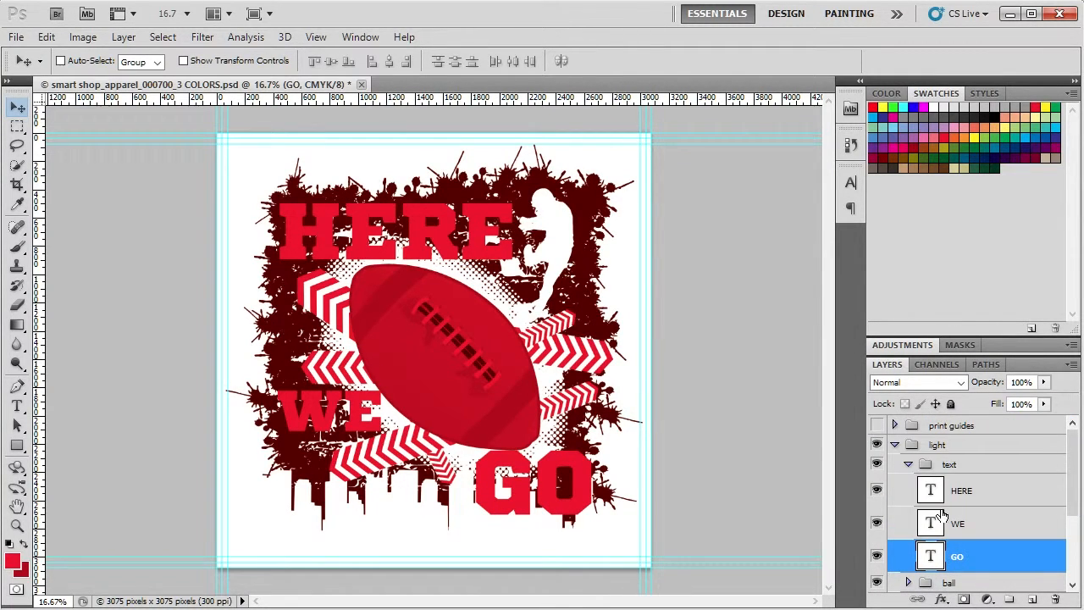
click(908, 464)
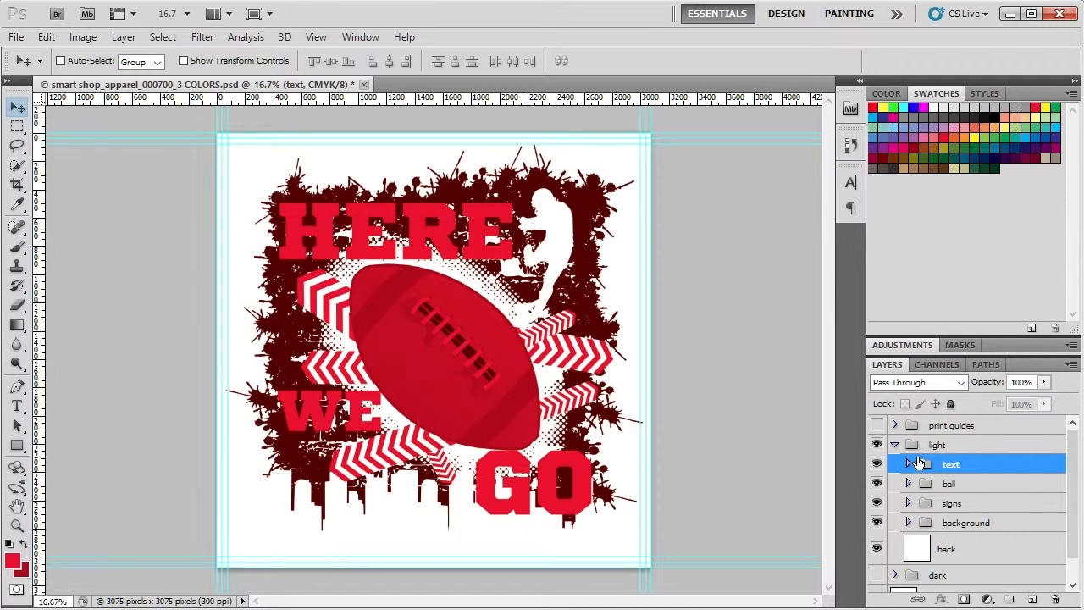
Replace the wording of the HERE text layer in the text group with "smart".
click(911, 462)
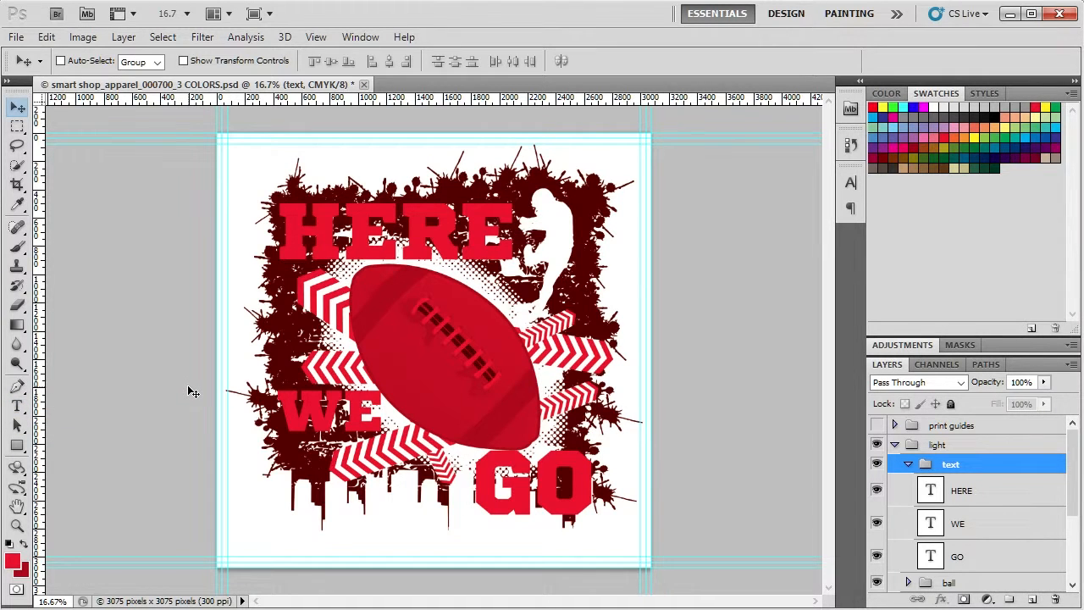
key(t)
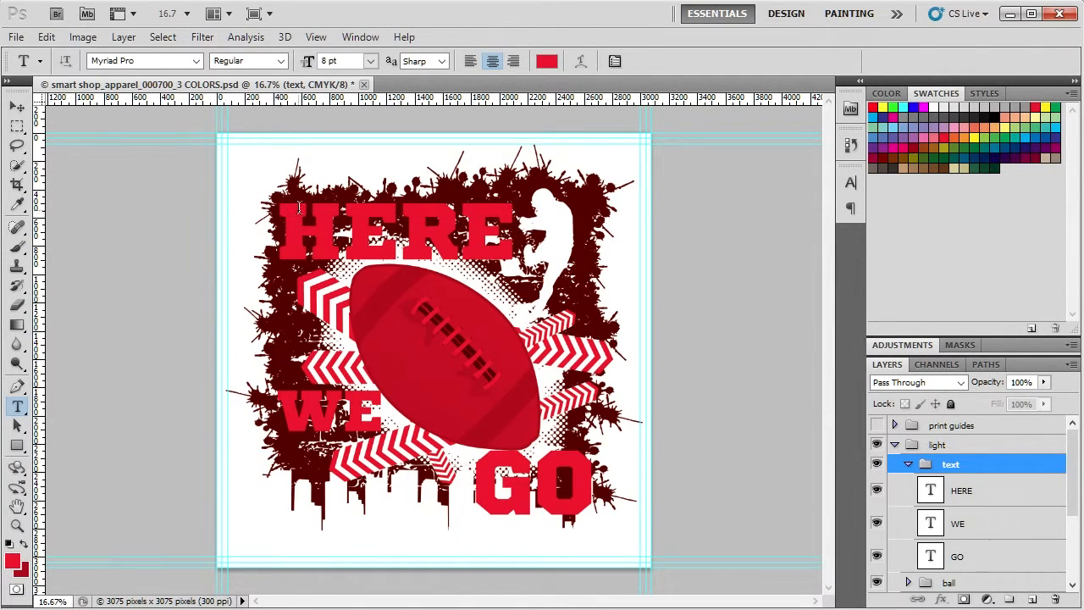
click(17, 106)
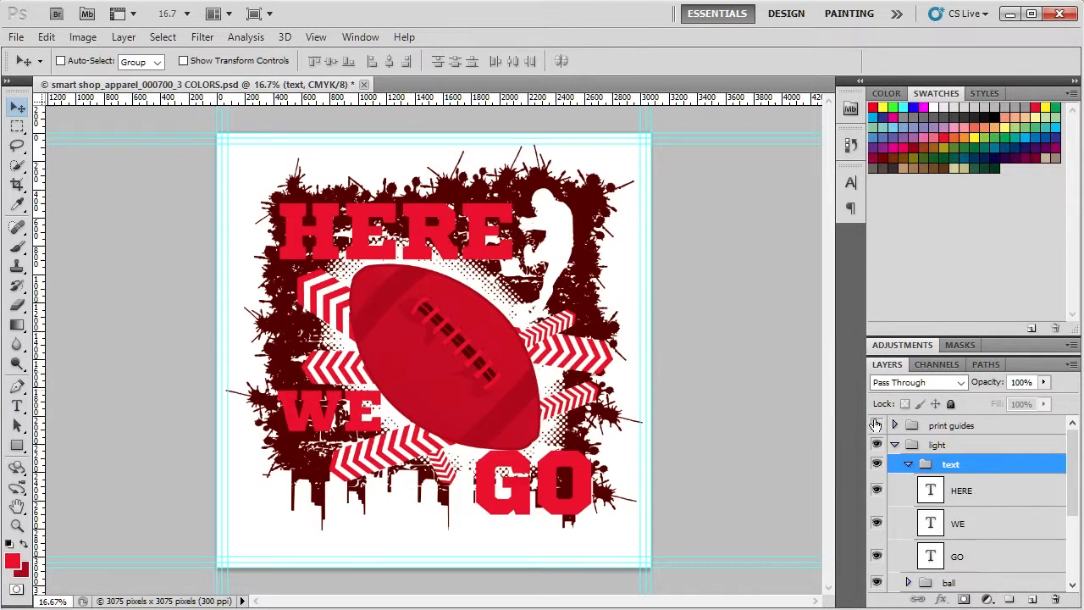
double_click(931, 488)
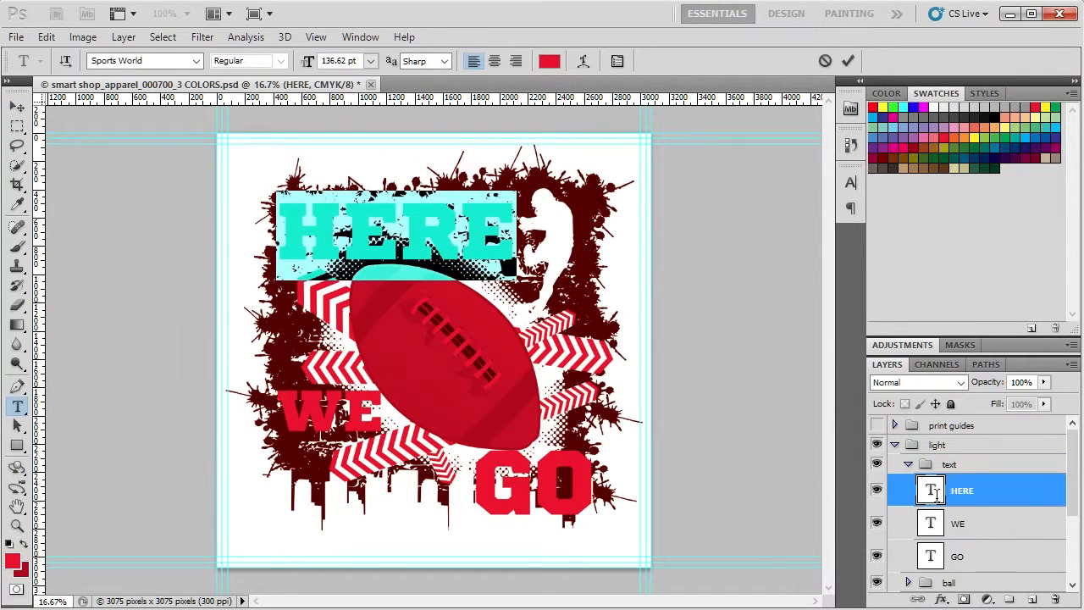
text(smart)
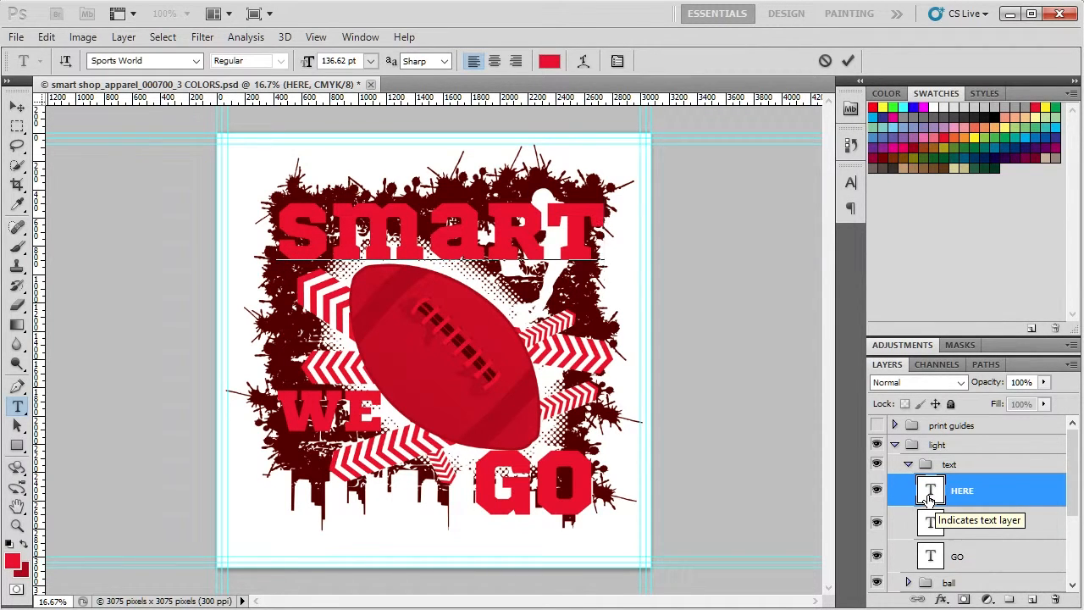
Select the whole replaced word in the HERE layer and show the Character panel.
double_click(928, 491)
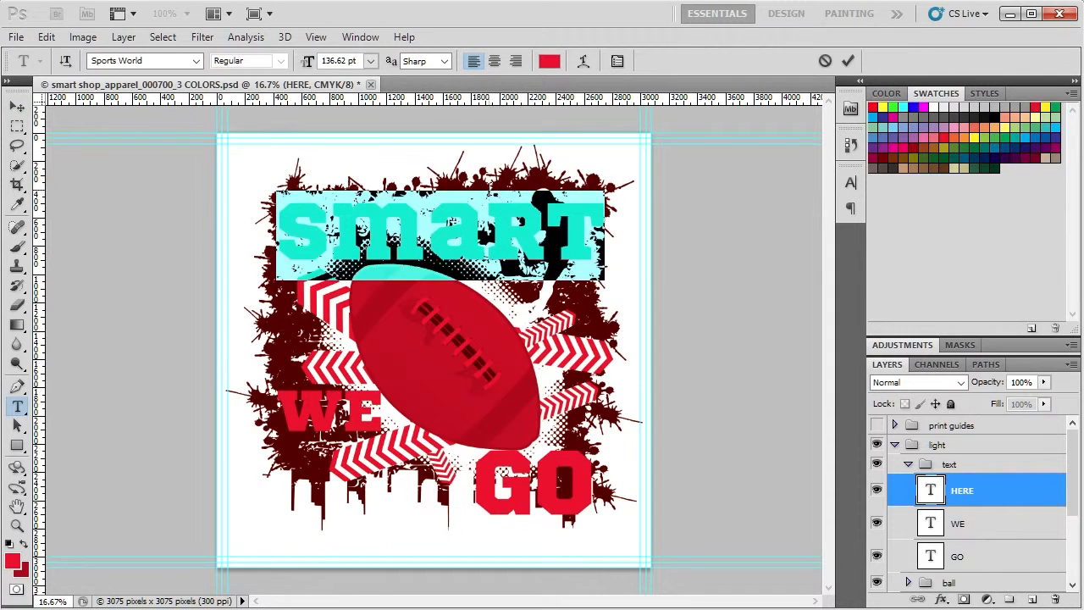
click(360, 38)
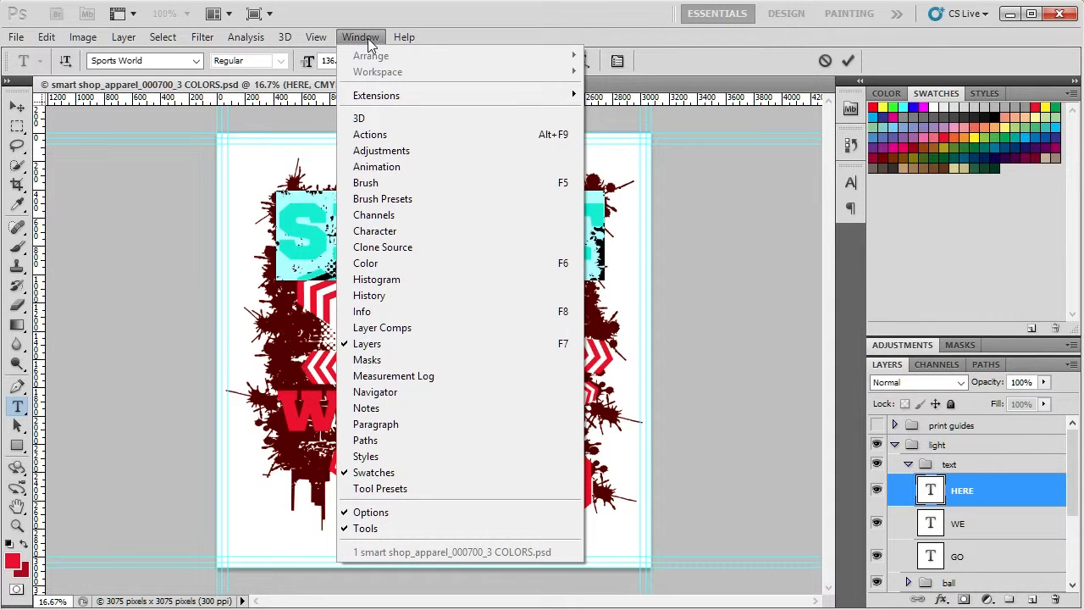
click(402, 228)
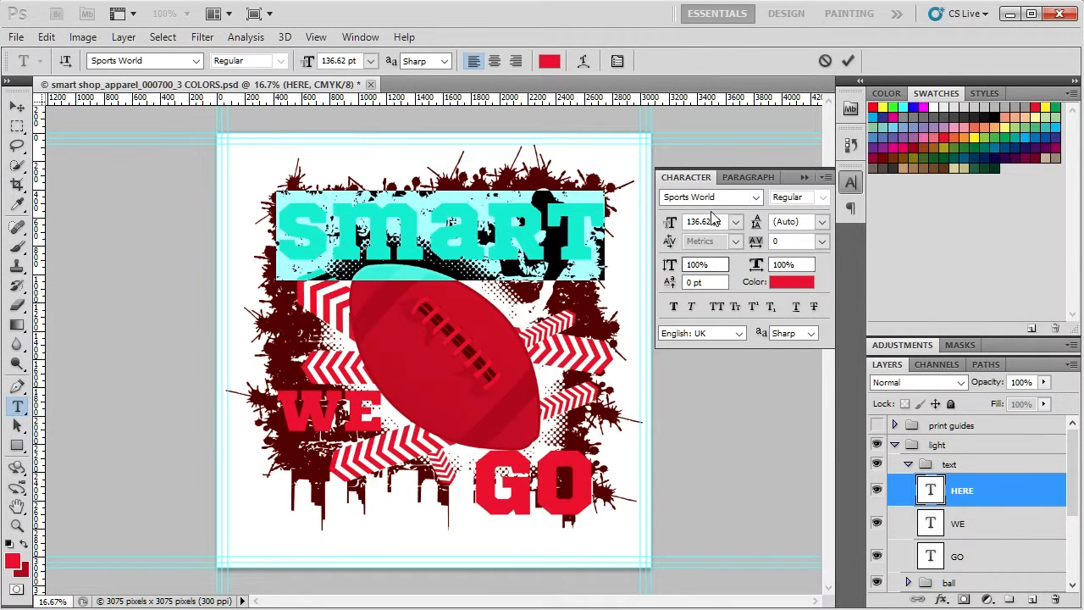
Try out the faux bold, faux italic, all caps and small caps styles on the selected word.
click(674, 307)
click(674, 307)
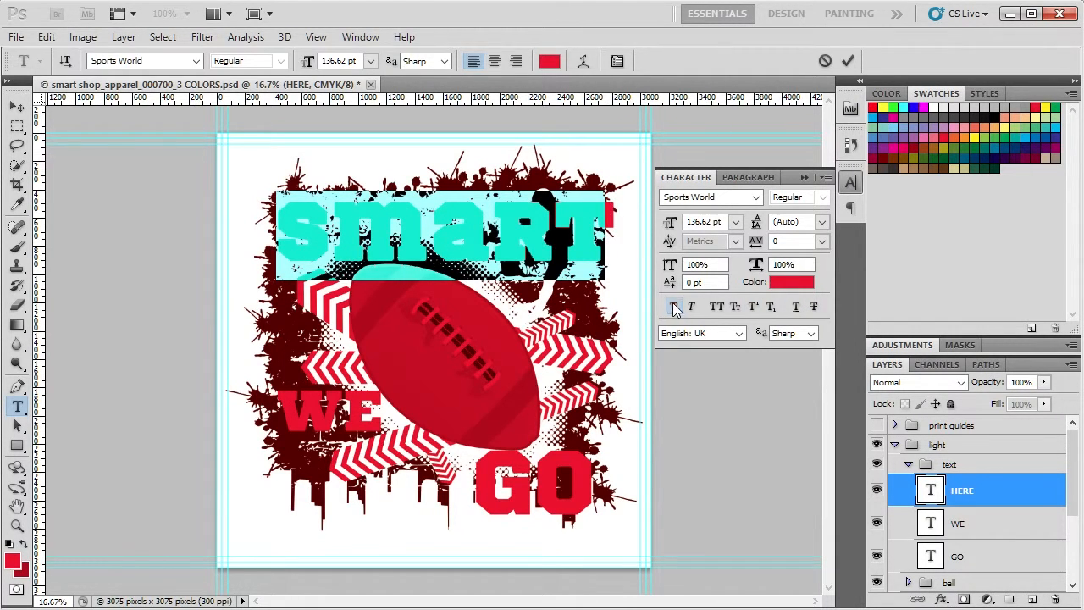
click(690, 307)
click(691, 306)
click(716, 307)
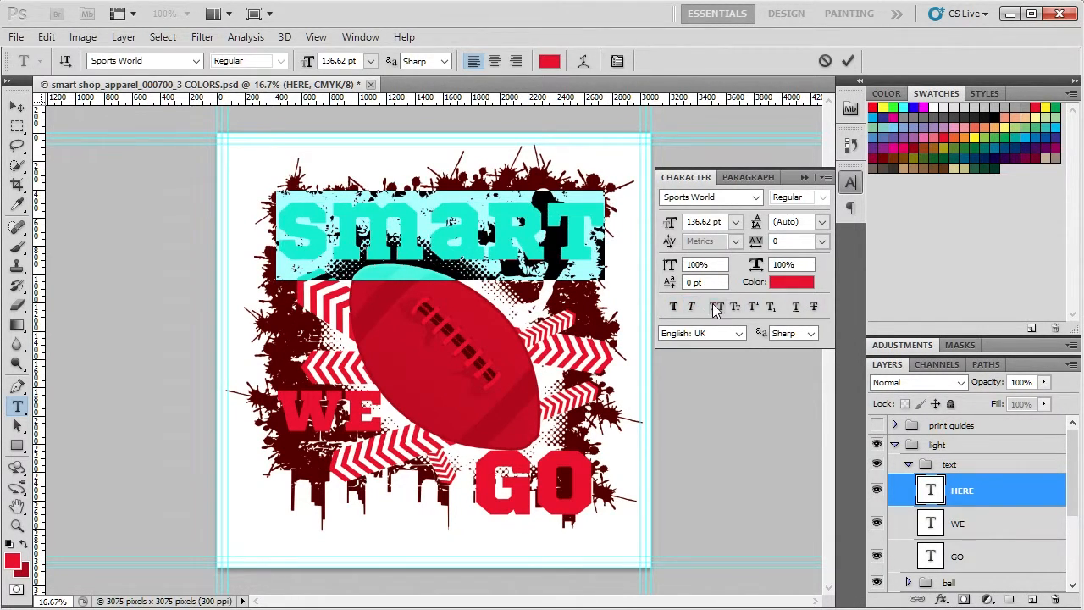
click(716, 307)
click(735, 306)
click(736, 306)
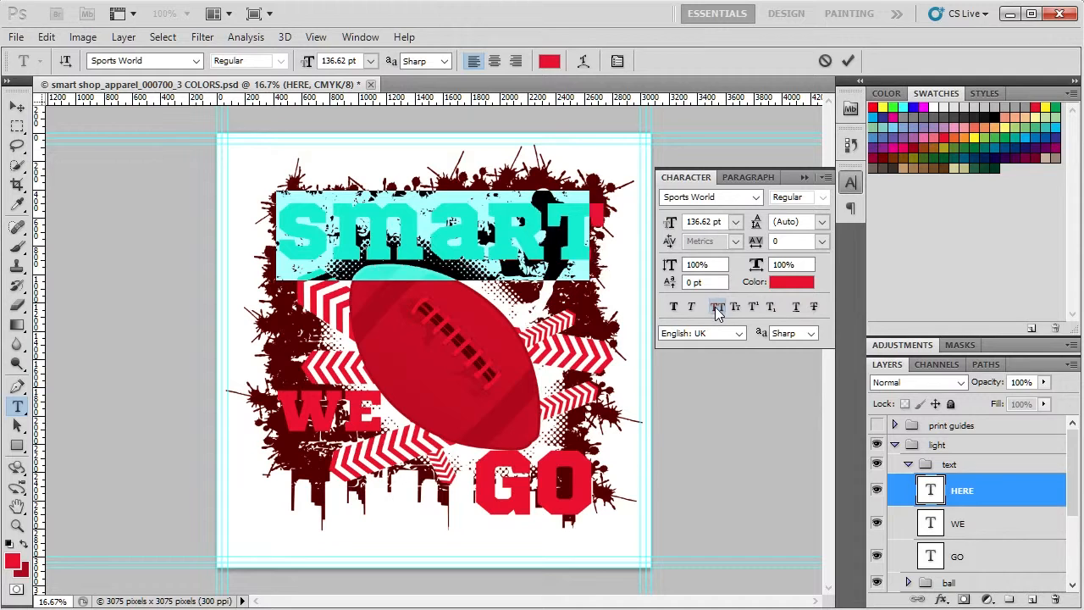
Turn on all caps for the selected word and set its font size to 122.62 pt.
click(716, 307)
click(702, 196)
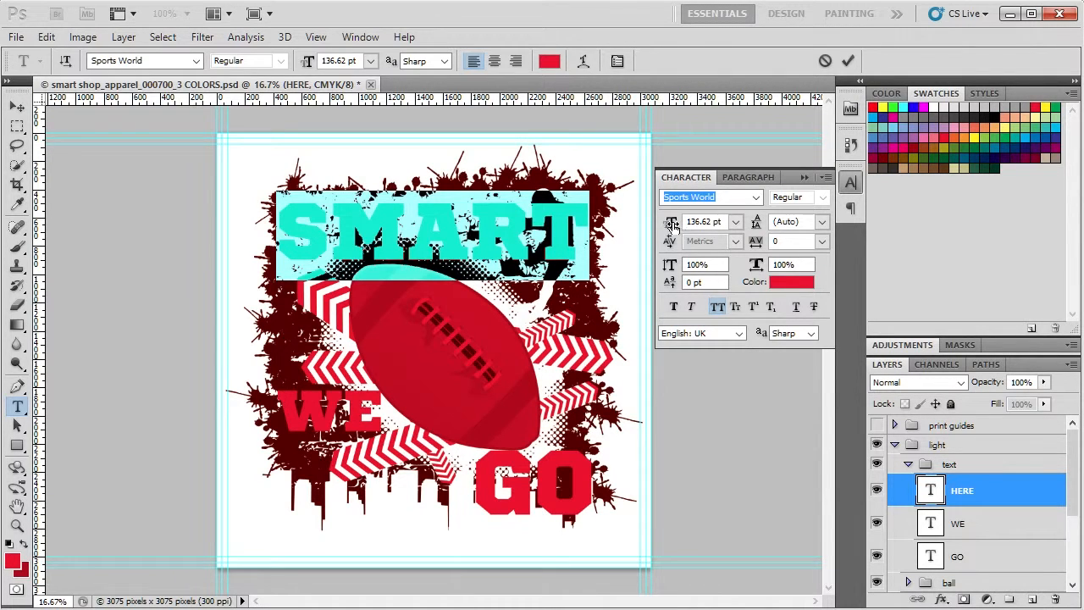
click(734, 221)
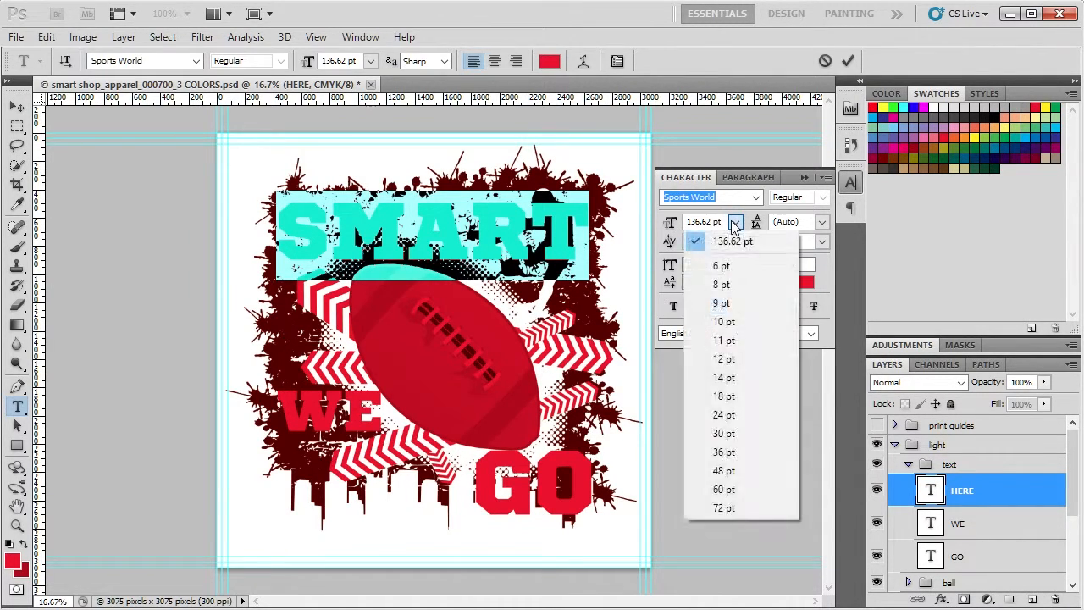
click(734, 222)
drag(667, 225, 671, 227)
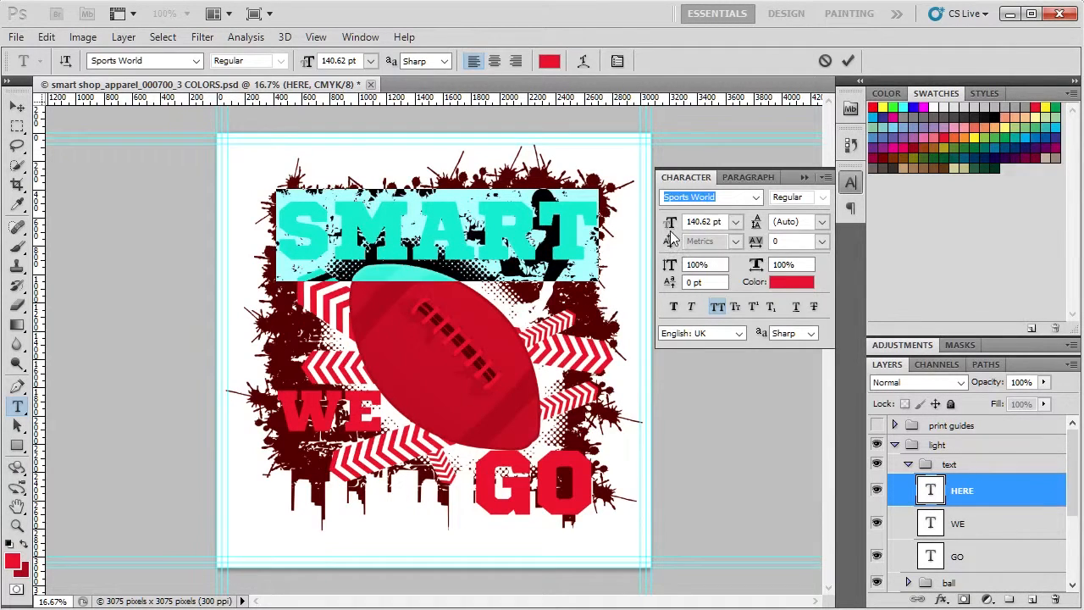
drag(669, 227, 655, 226)
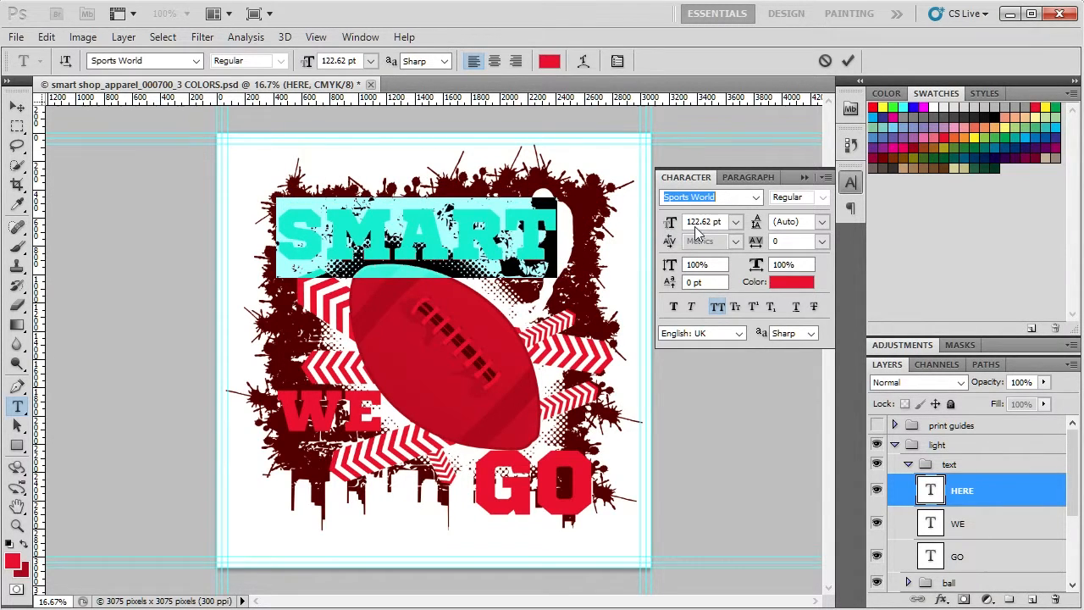
Set the selected word's tracking to 120, apply faux bold and commit the text edit.
click(754, 223)
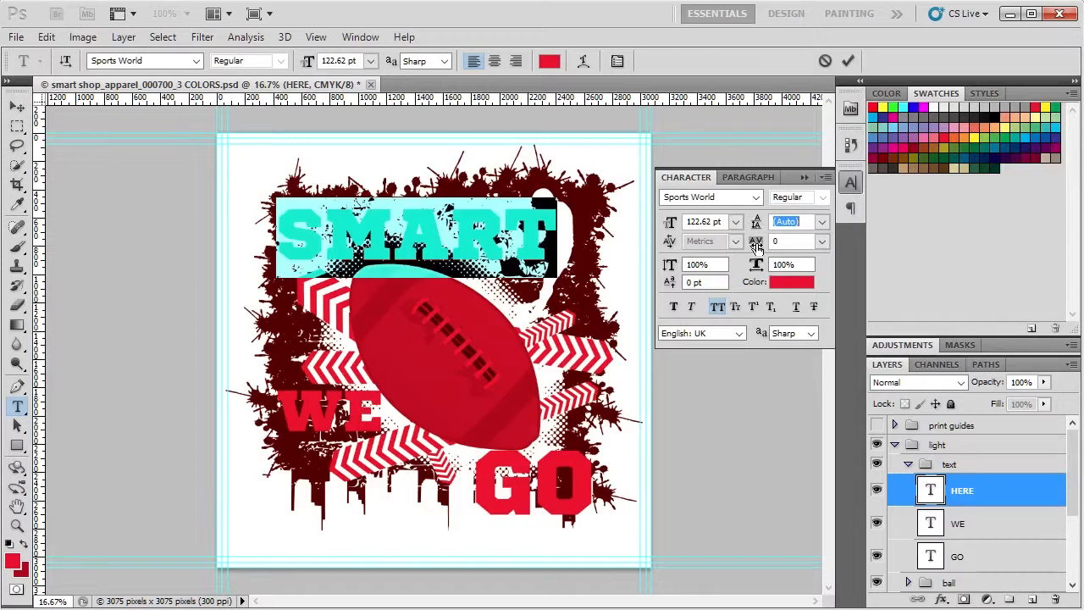
drag(755, 244, 762, 245)
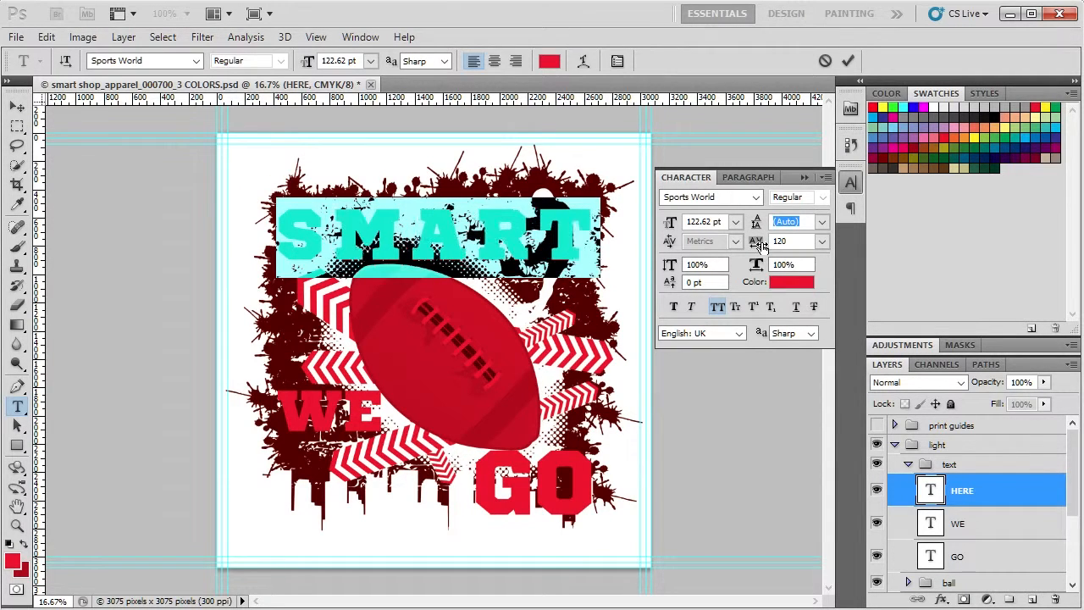
click(675, 307)
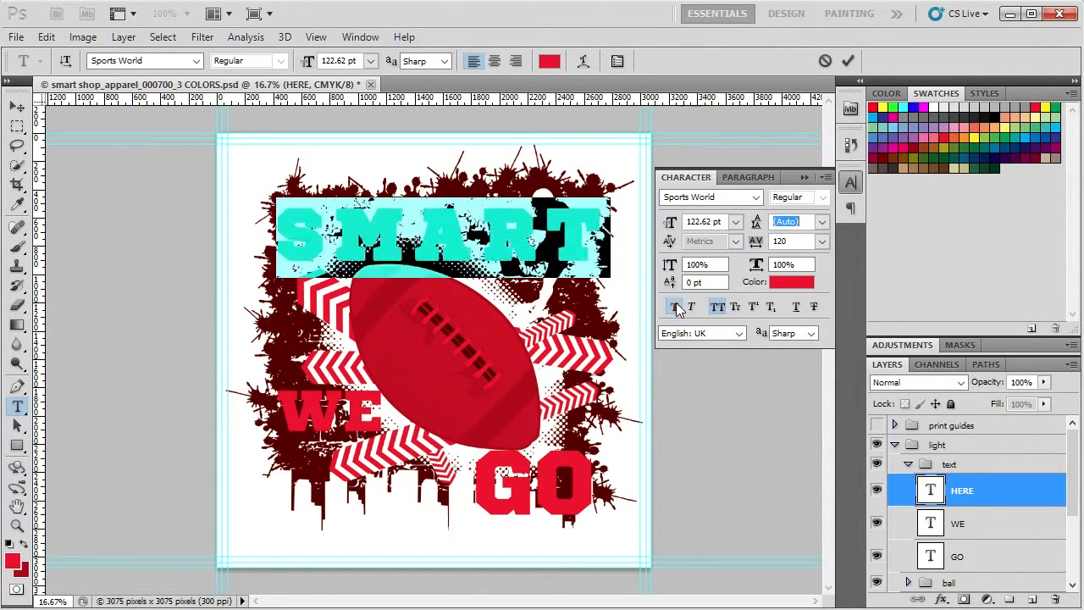
click(848, 61)
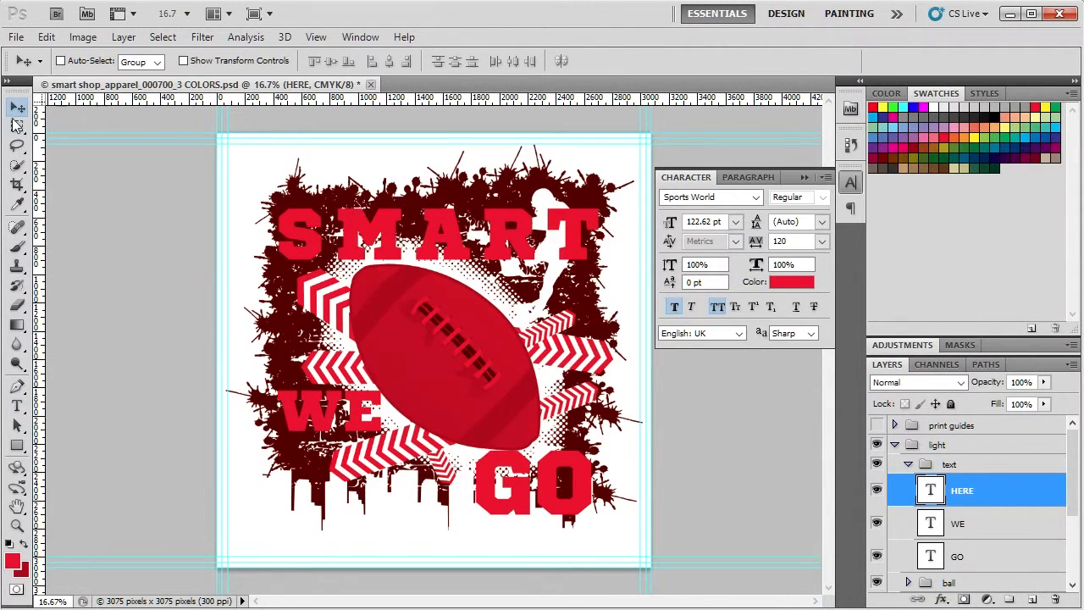
Move the SMART text slightly up, away from the ball, and collapse the Character panel.
drag(462, 258, 459, 240)
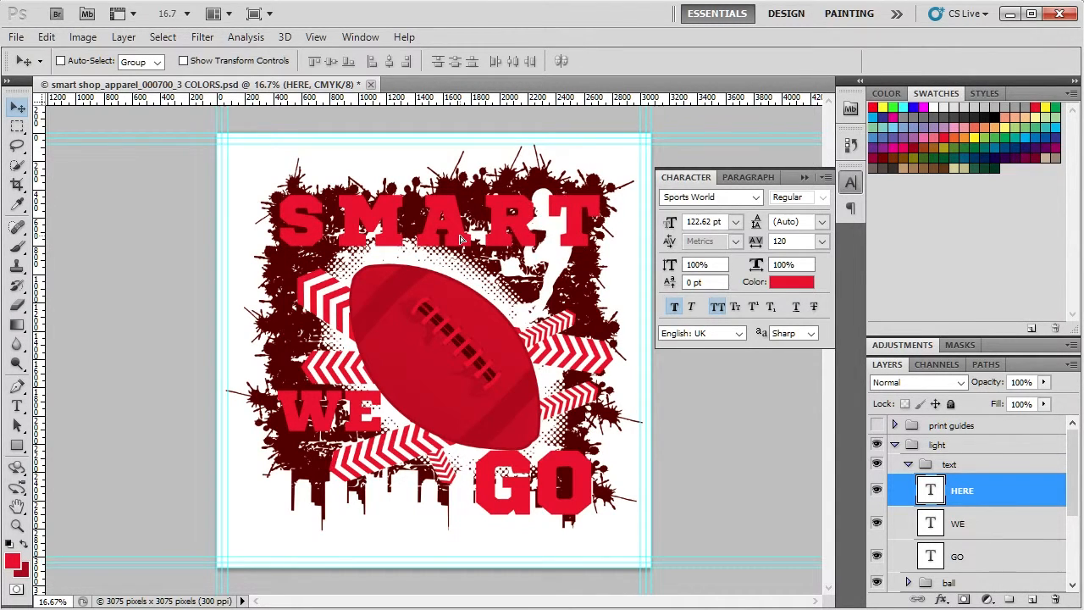
click(845, 190)
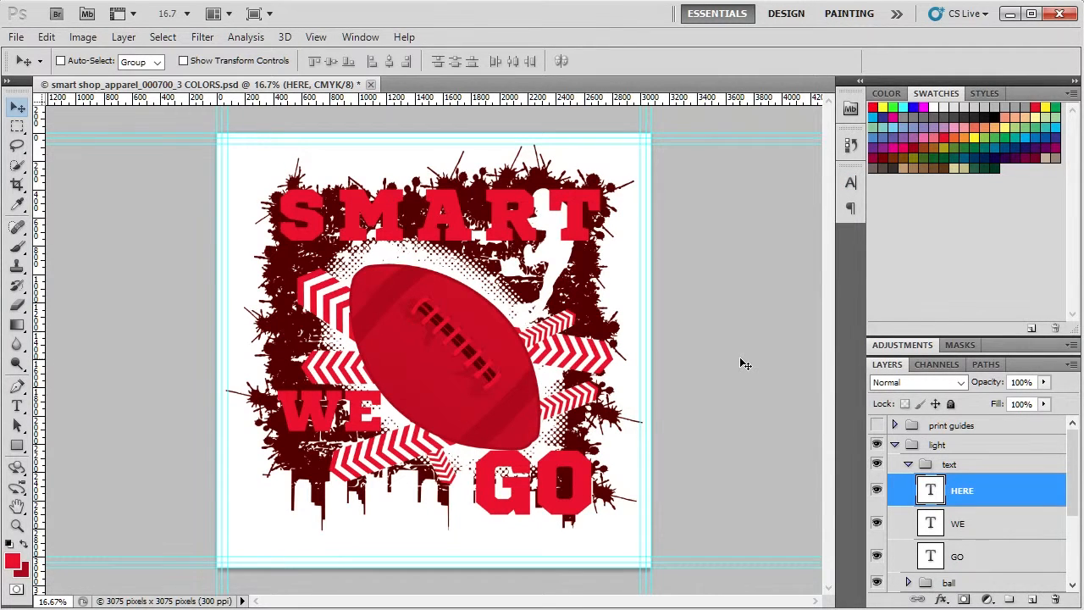
Rasterize the HERE, WE and GO text layers together, then minimize the program window.
shift+click(960, 524)
shift+click(961, 560)
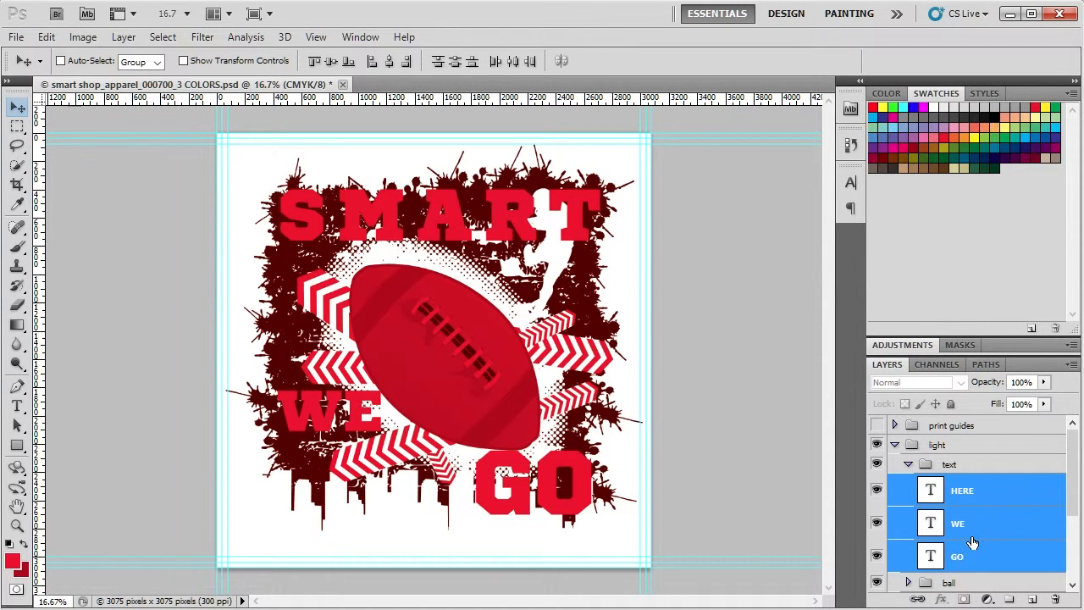
right_click(983, 489)
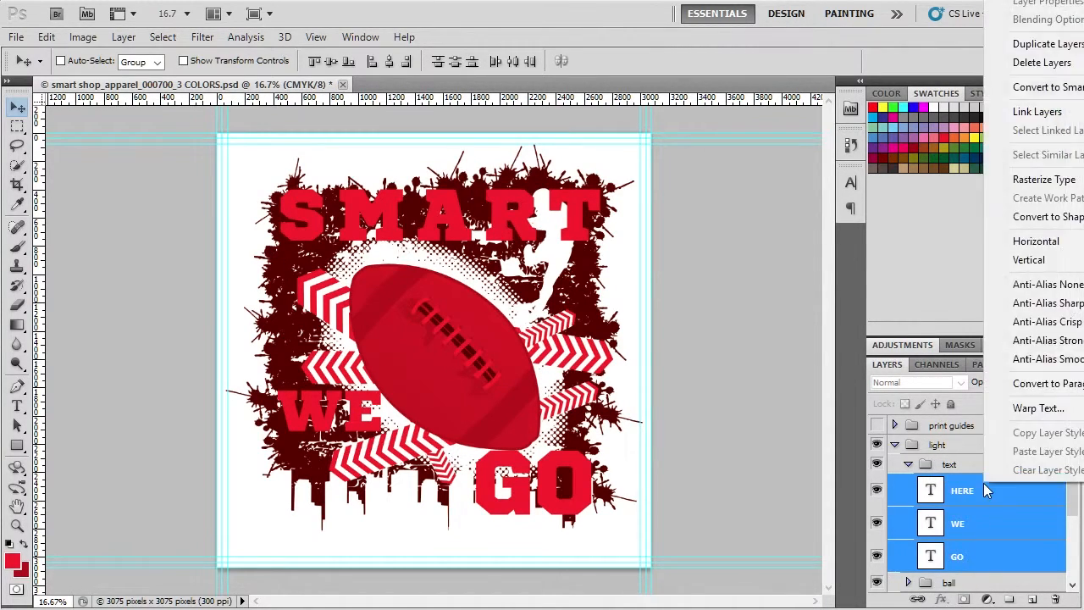
right_click(895, 488)
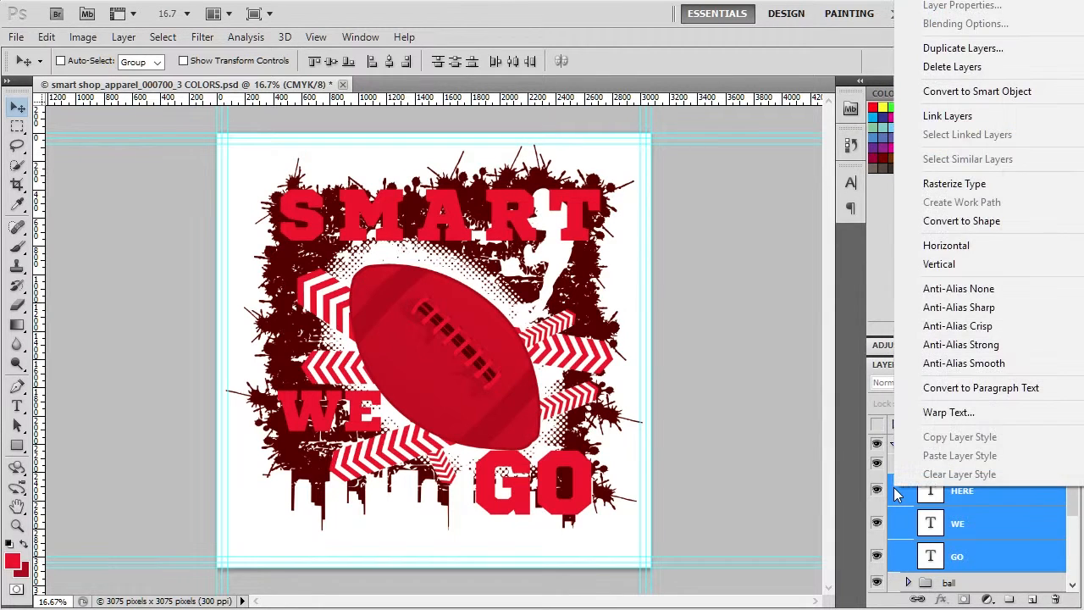
click(954, 184)
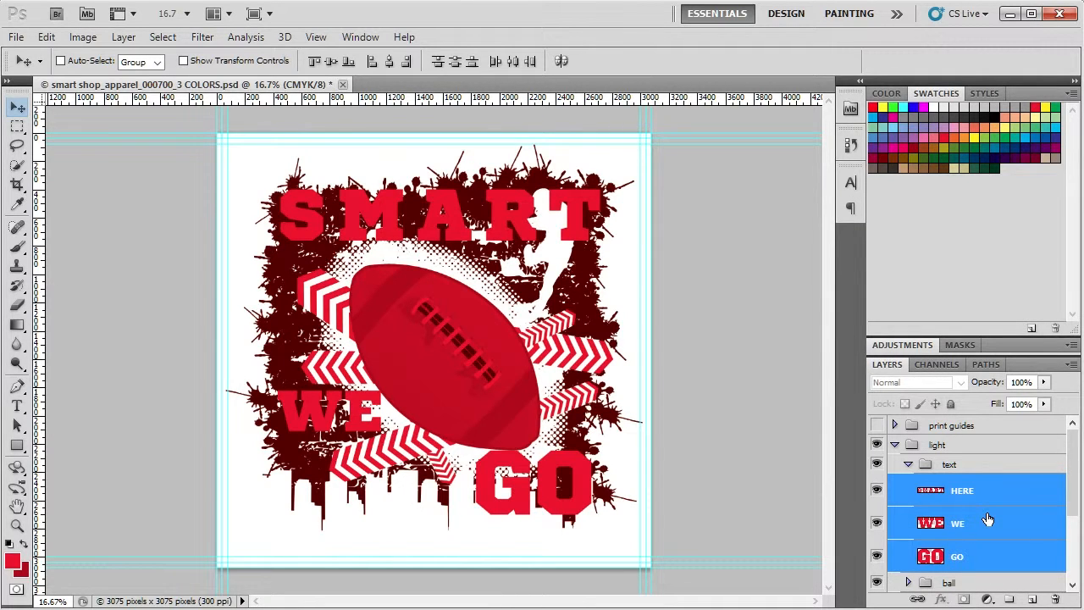
click(1007, 19)
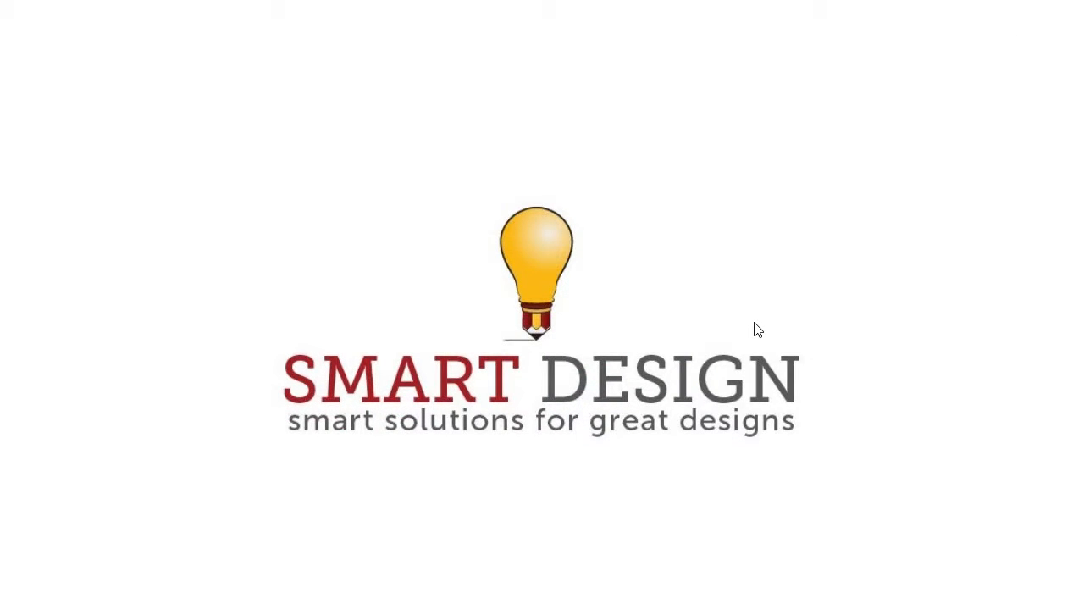